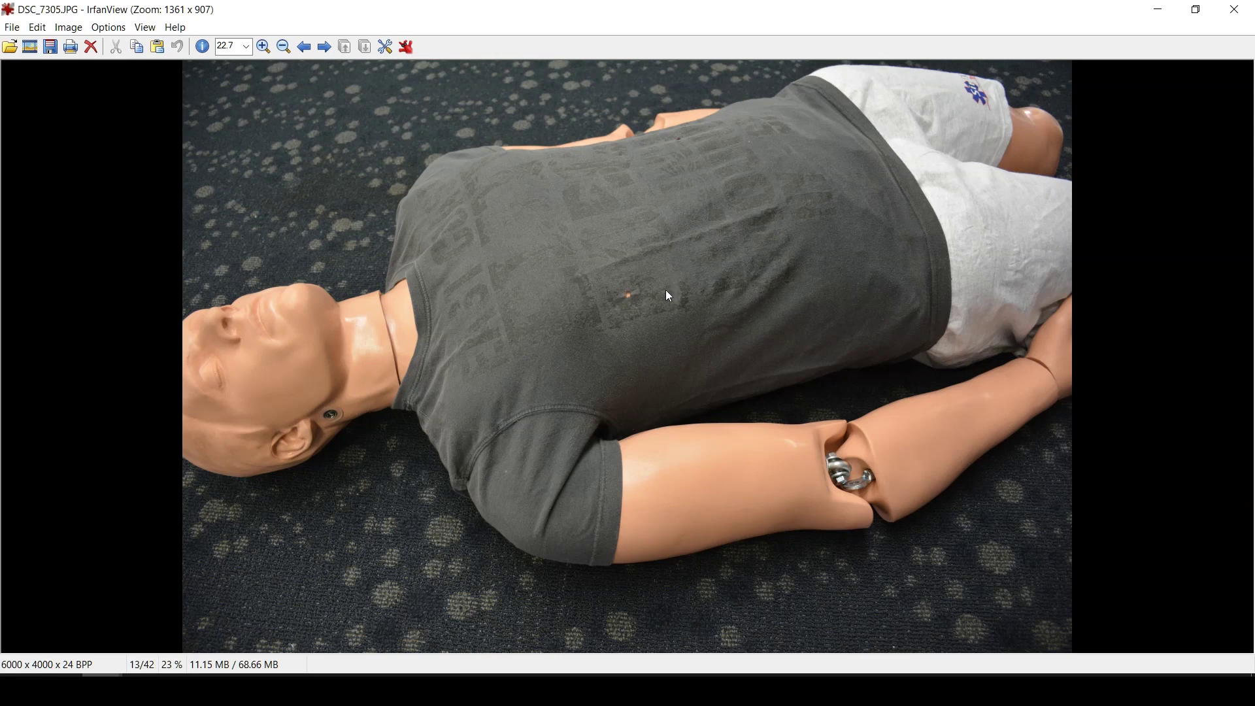
Step: Page through the magenta infrared photos of the dummy in IrfanView, stopping on DSC_1006.JPG
scroll(666, 291, down, 3)
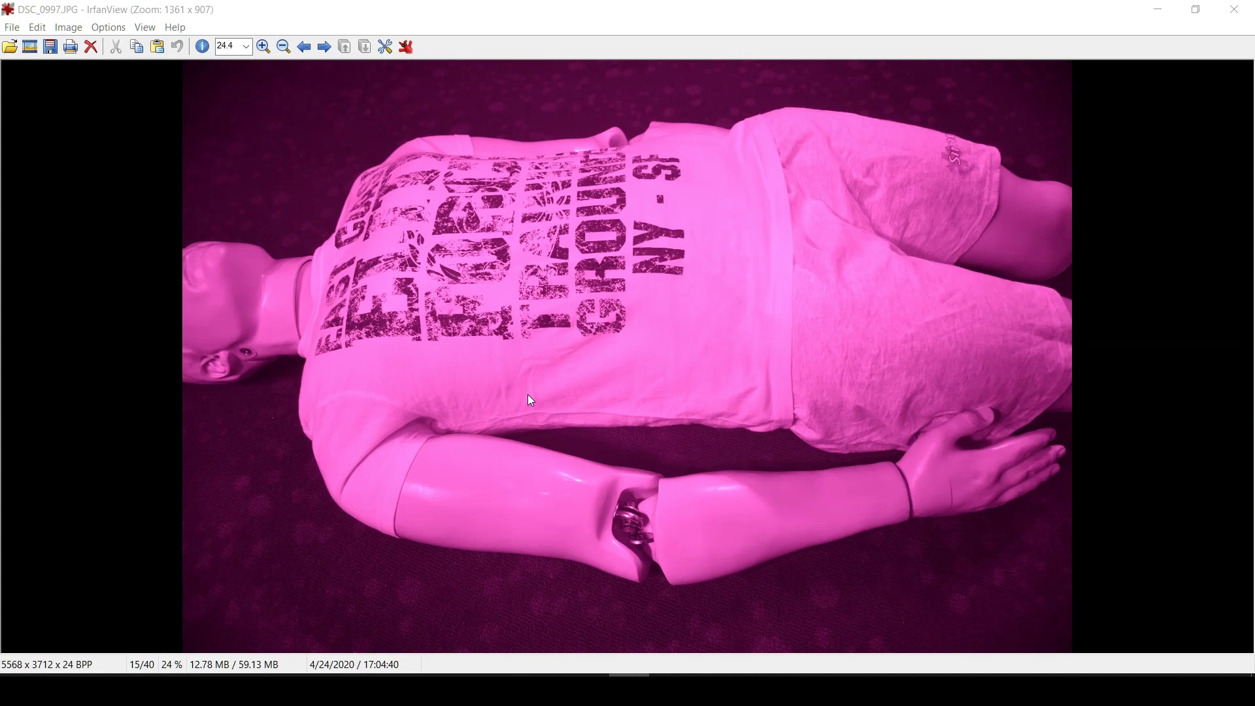
scroll(529, 396, down, 1)
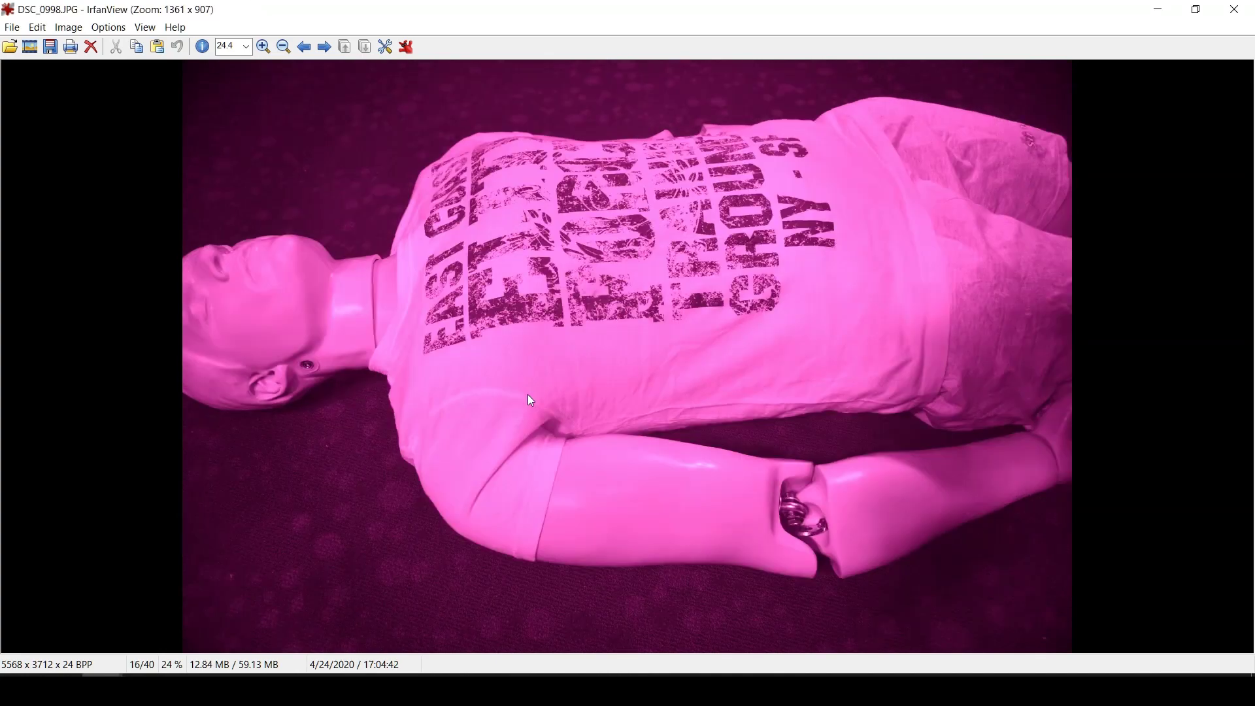
scroll(531, 400, down, 1)
scroll(531, 400, down, 1)
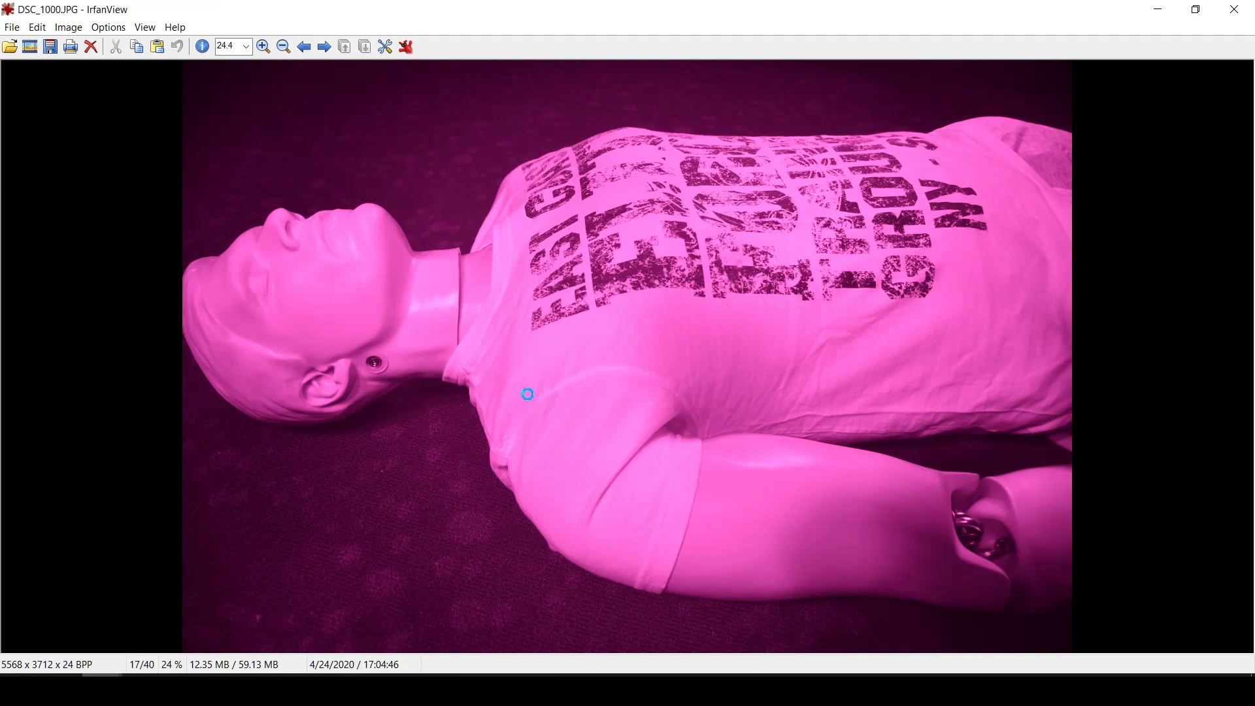
scroll(531, 400, down, 1)
scroll(530, 400, down, 1)
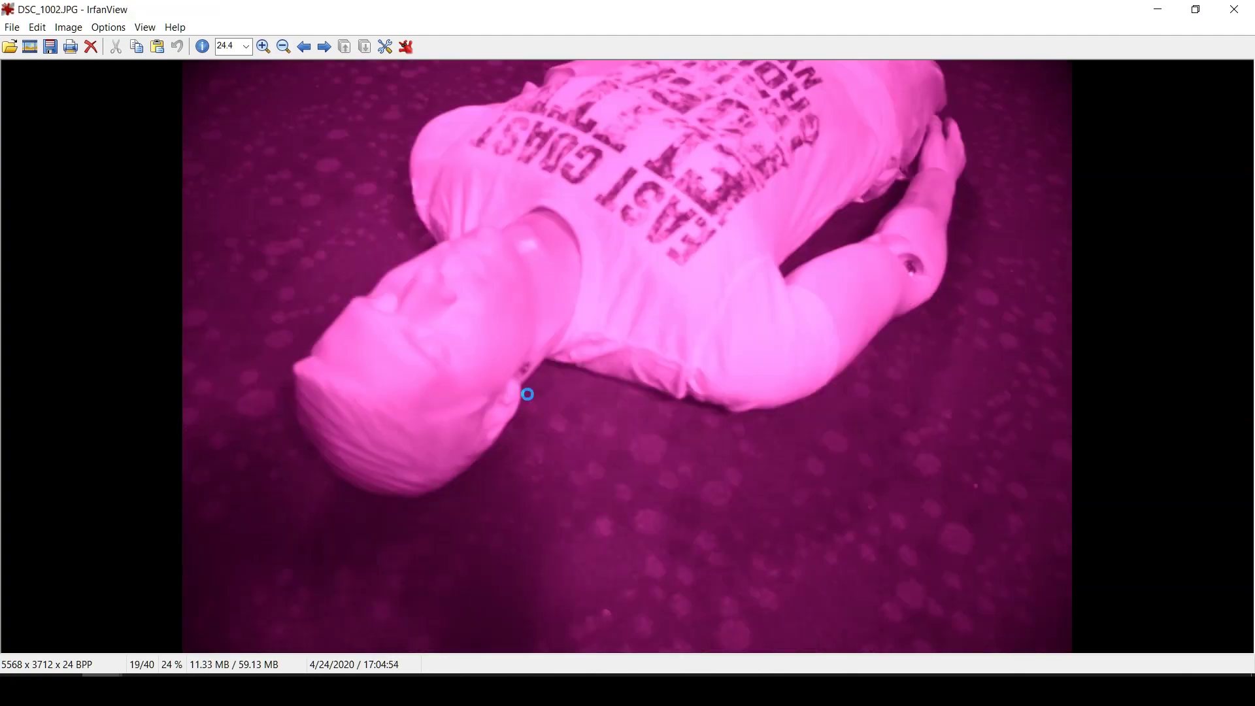
scroll(531, 400, down, 1)
scroll(531, 400, down, 1)
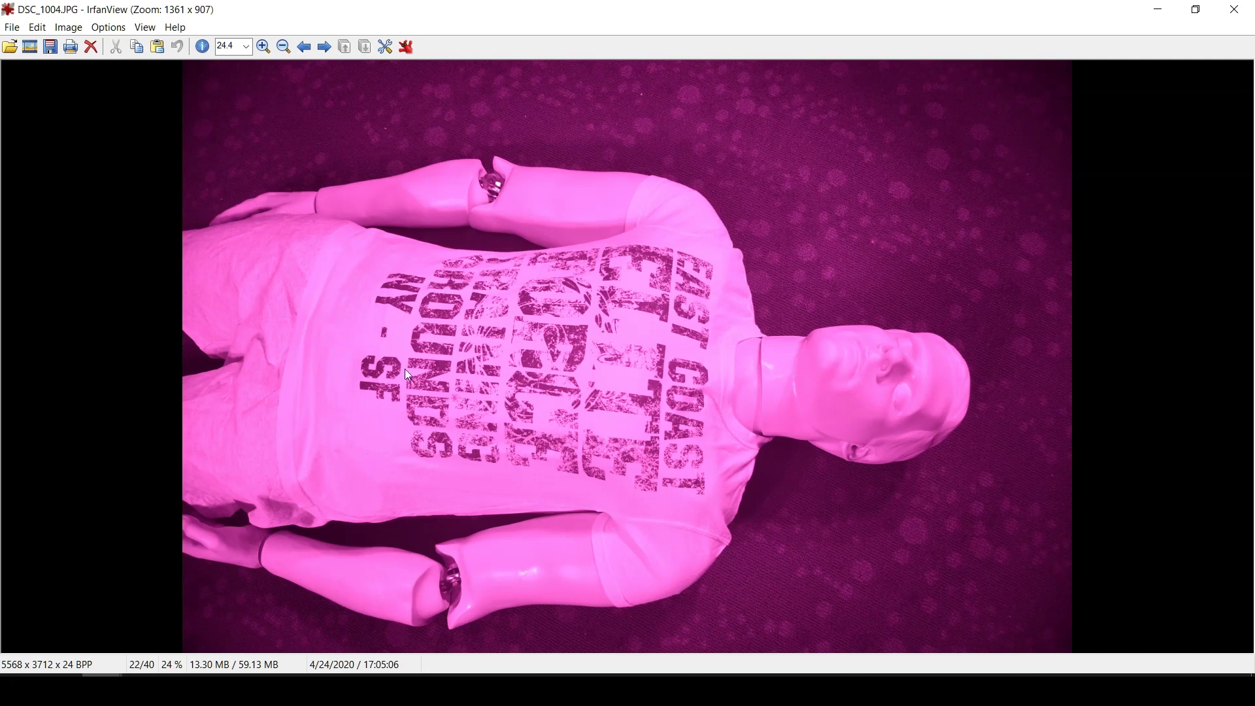
key(Right)
key(Right)
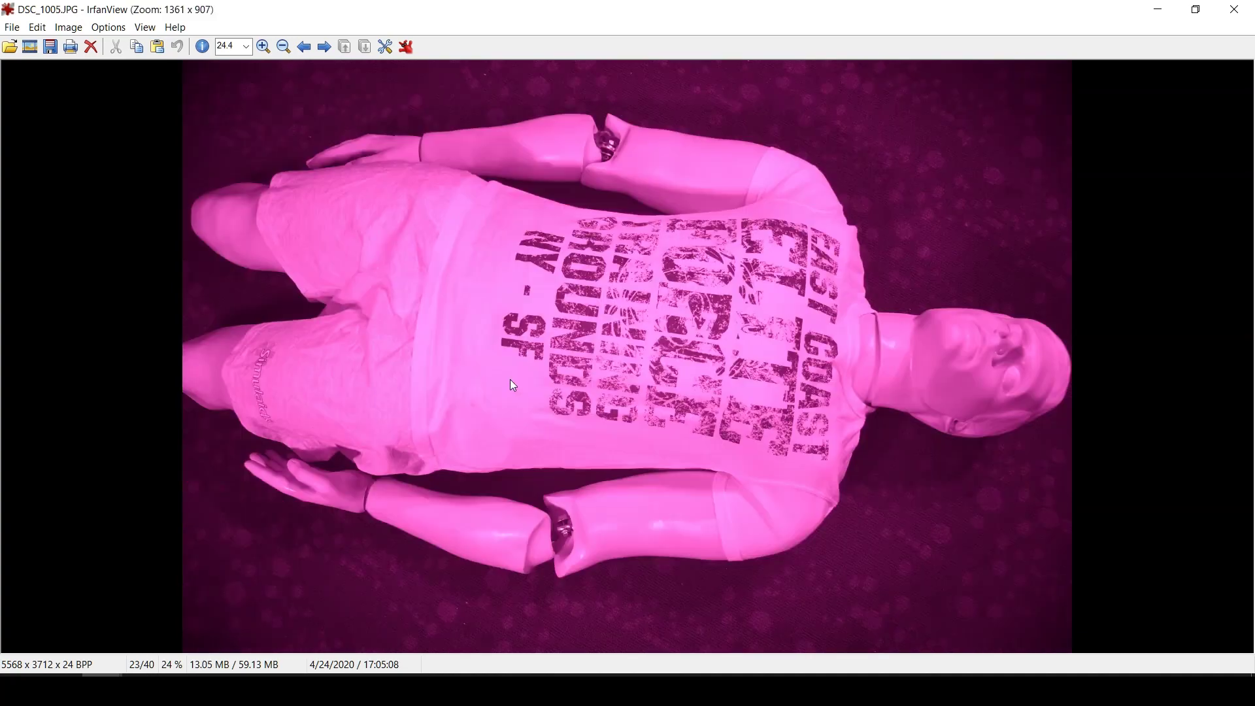
key(Right)
key(Right)
key(Right)
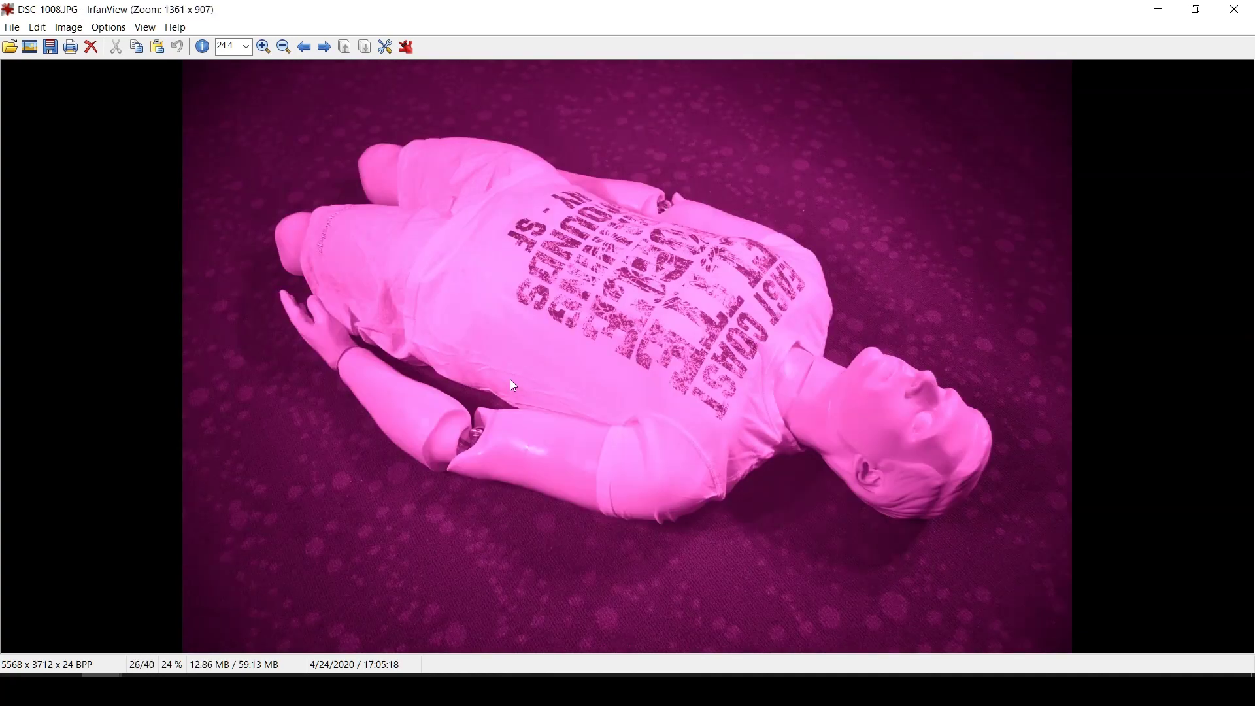
key(Left)
key(Left)
key(Left)
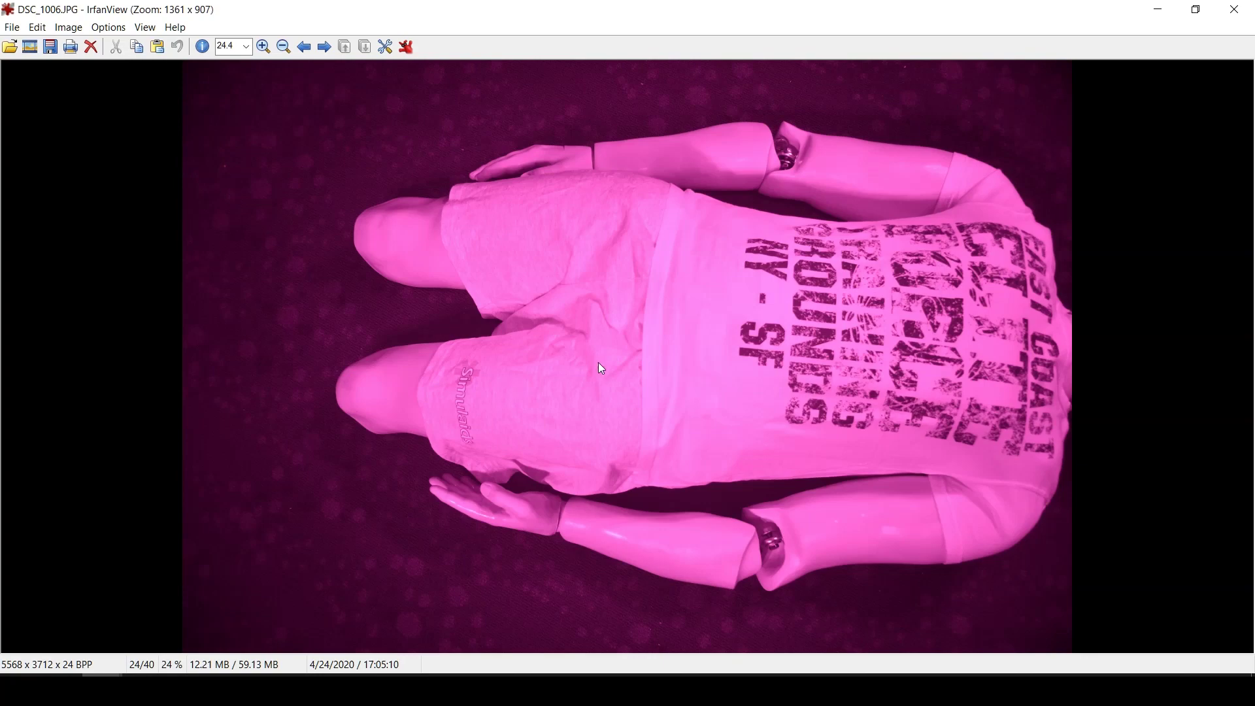
Step: Bring the DSC_1034 IrfanView window forward and advance two red-tinted infrared photos
mouse_move(104, 691)
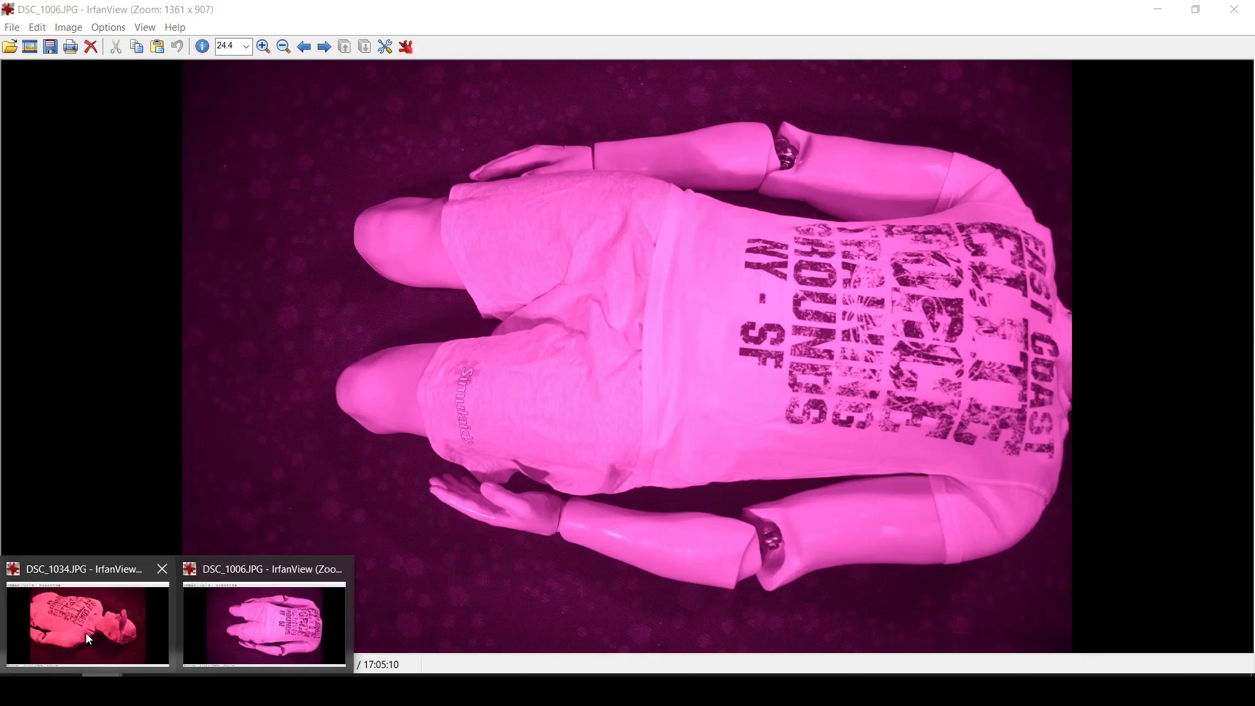
click(85, 631)
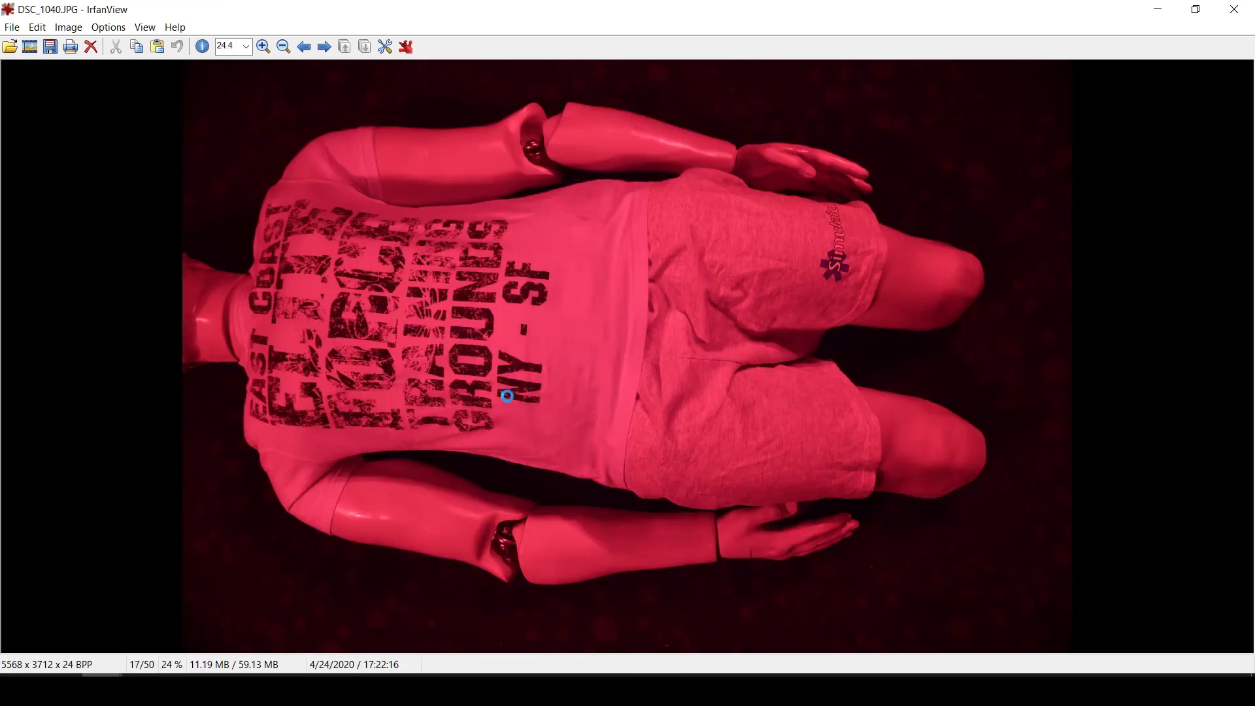
key(Right)
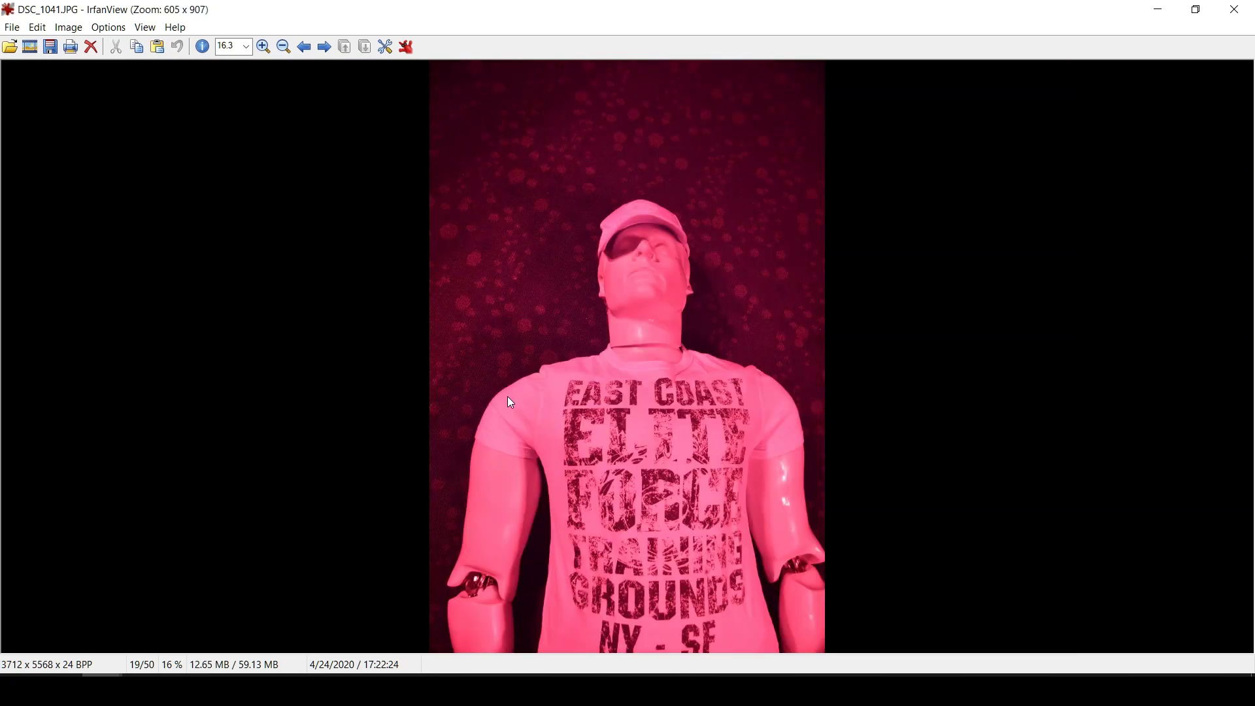
key(Right)
key(Right)
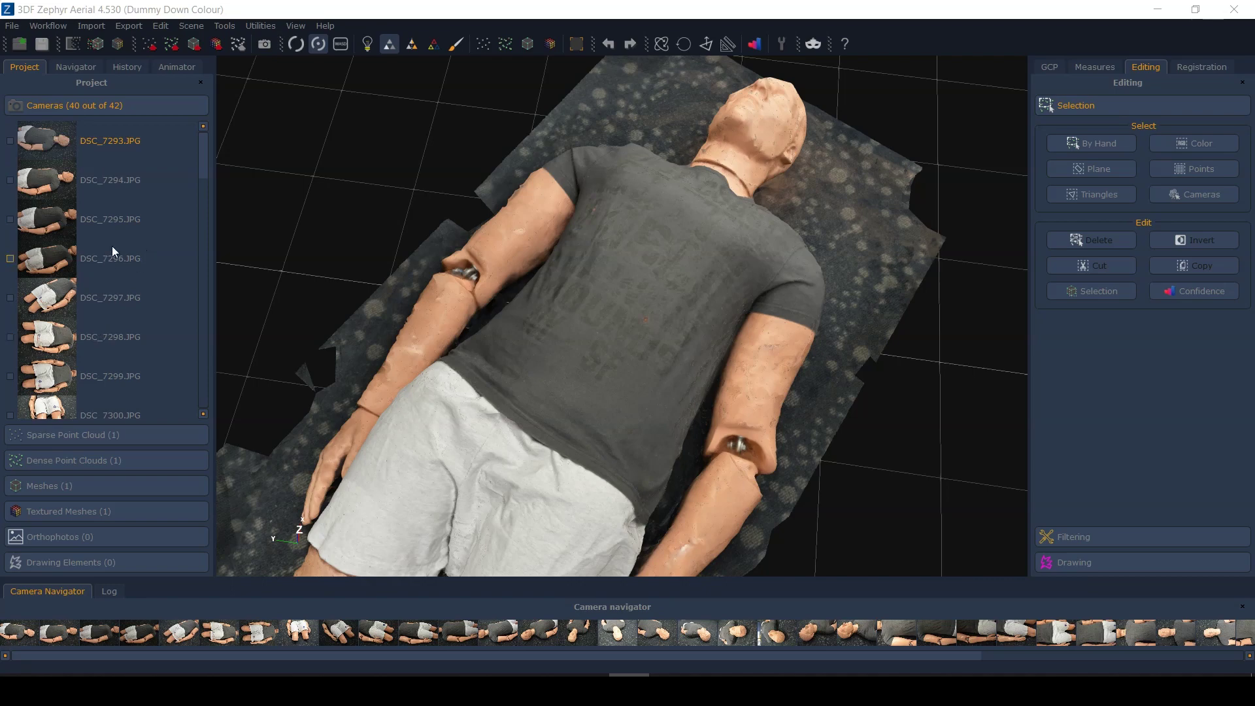
Step: Orbit and zoom the colour textured dummy into a close-up of the chest bullet hole
mouse_move(642, 334)
mouse_down()
mouse_move(615, 302)
mouse_move(639, 297)
mouse_move(625, 289)
mouse_up()
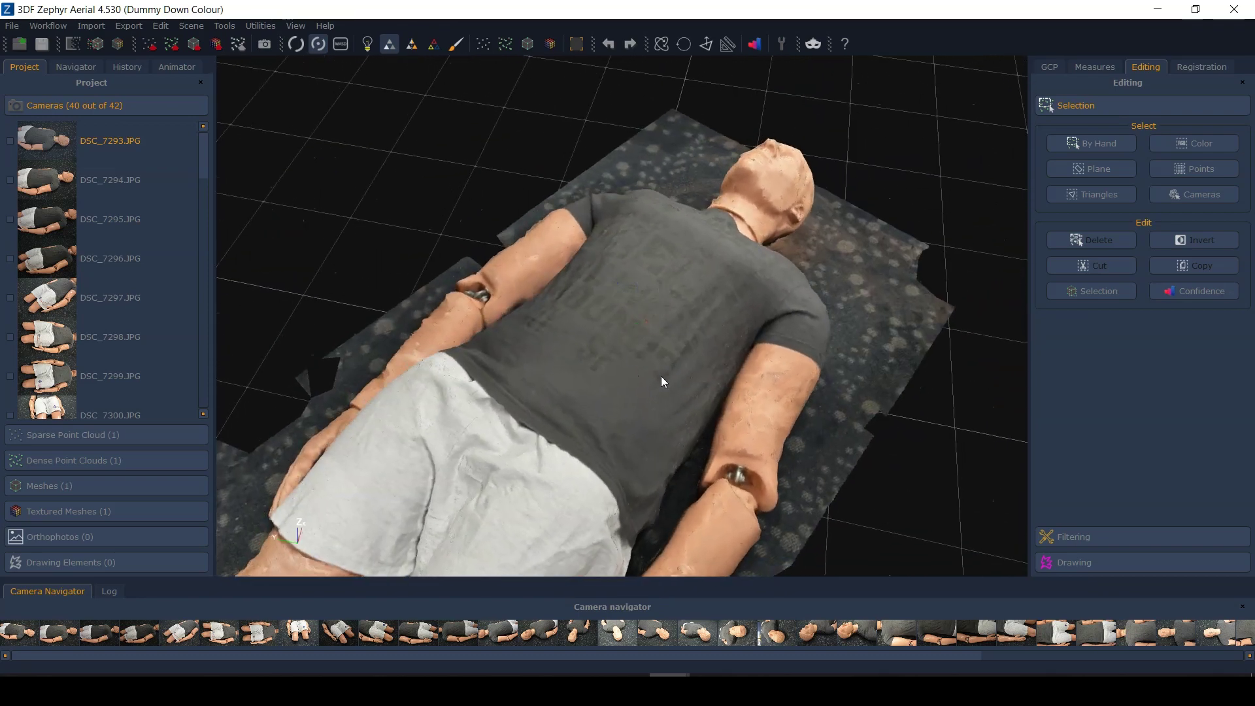
scroll(661, 375, up, 10)
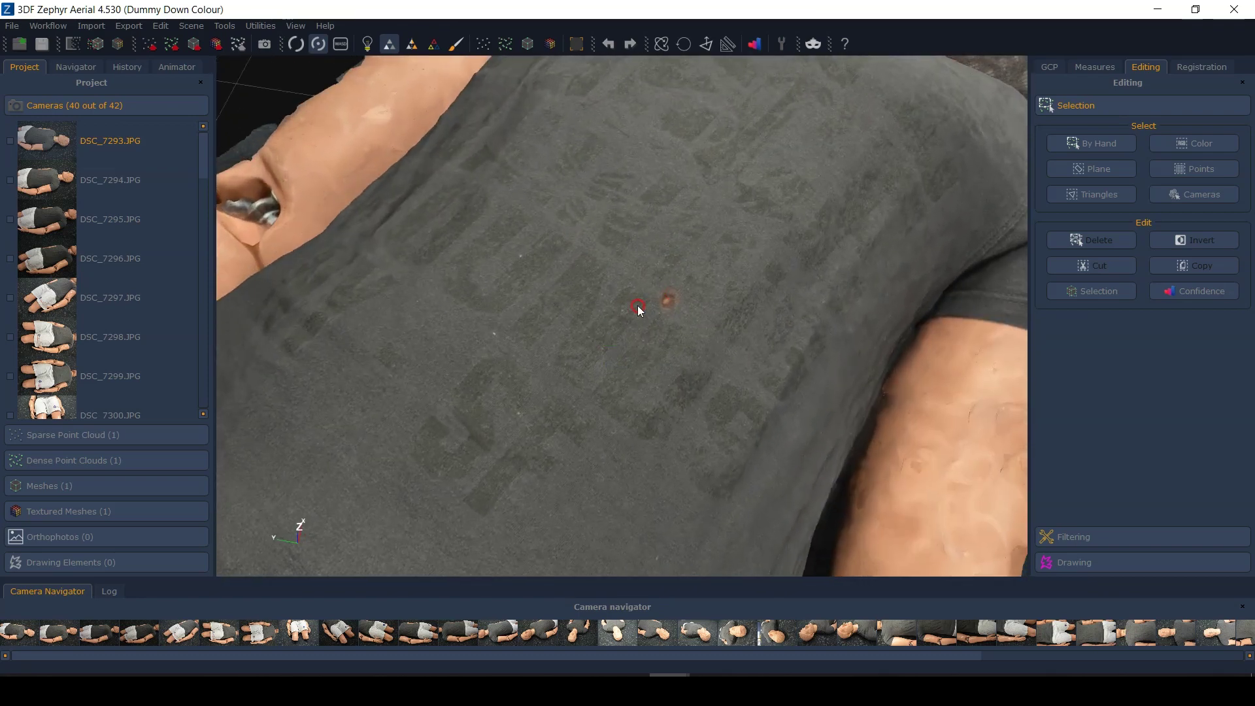
scroll(634, 311, up, 3)
scroll(590, 353, down, 1)
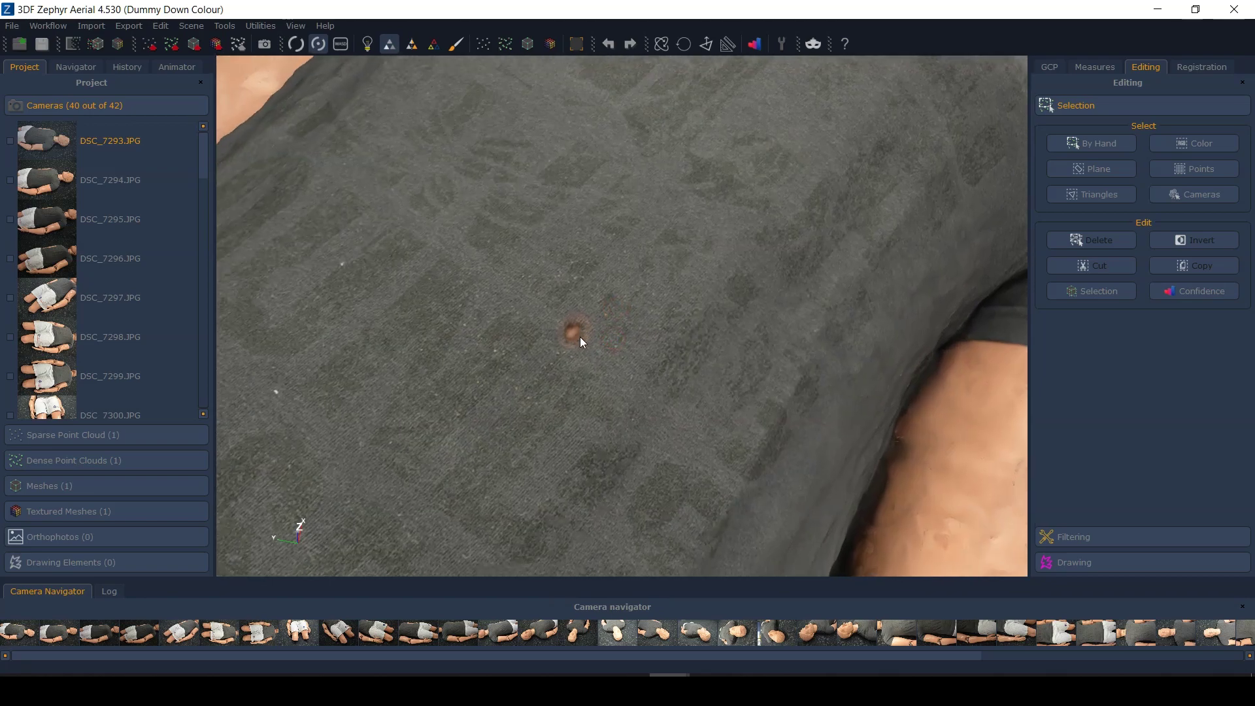
scroll(582, 340, up, 1)
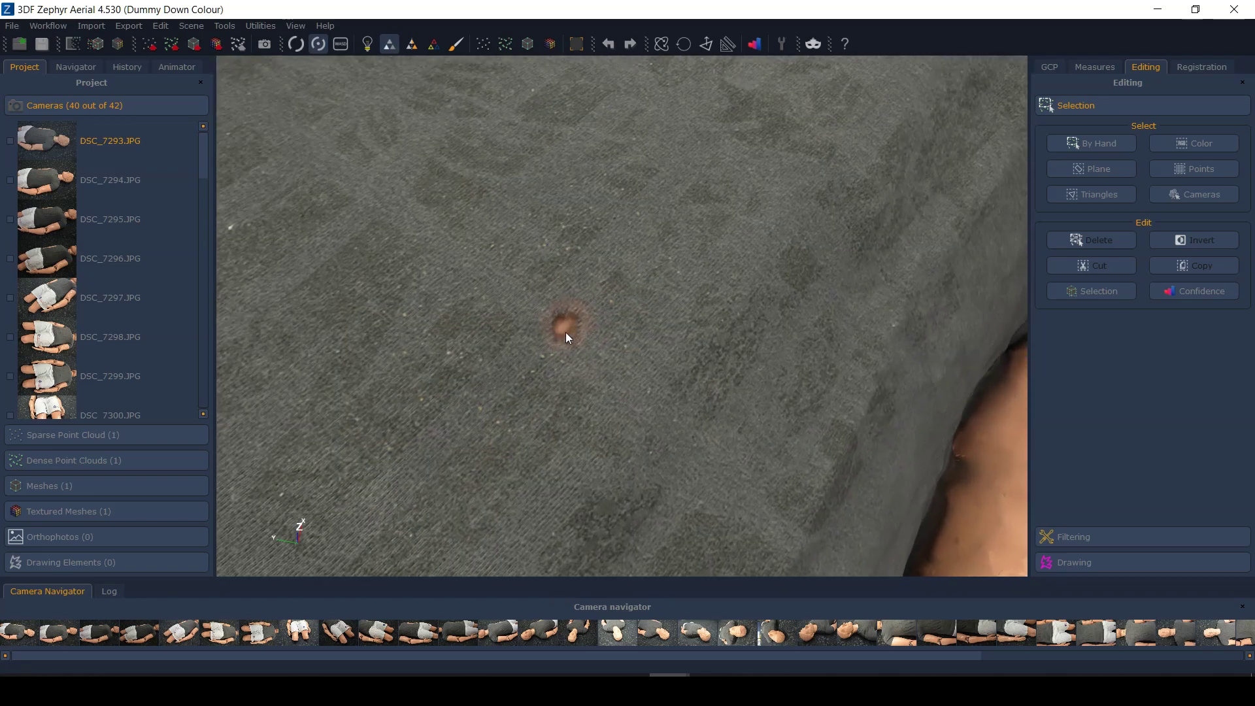
scroll(570, 339, down, 5)
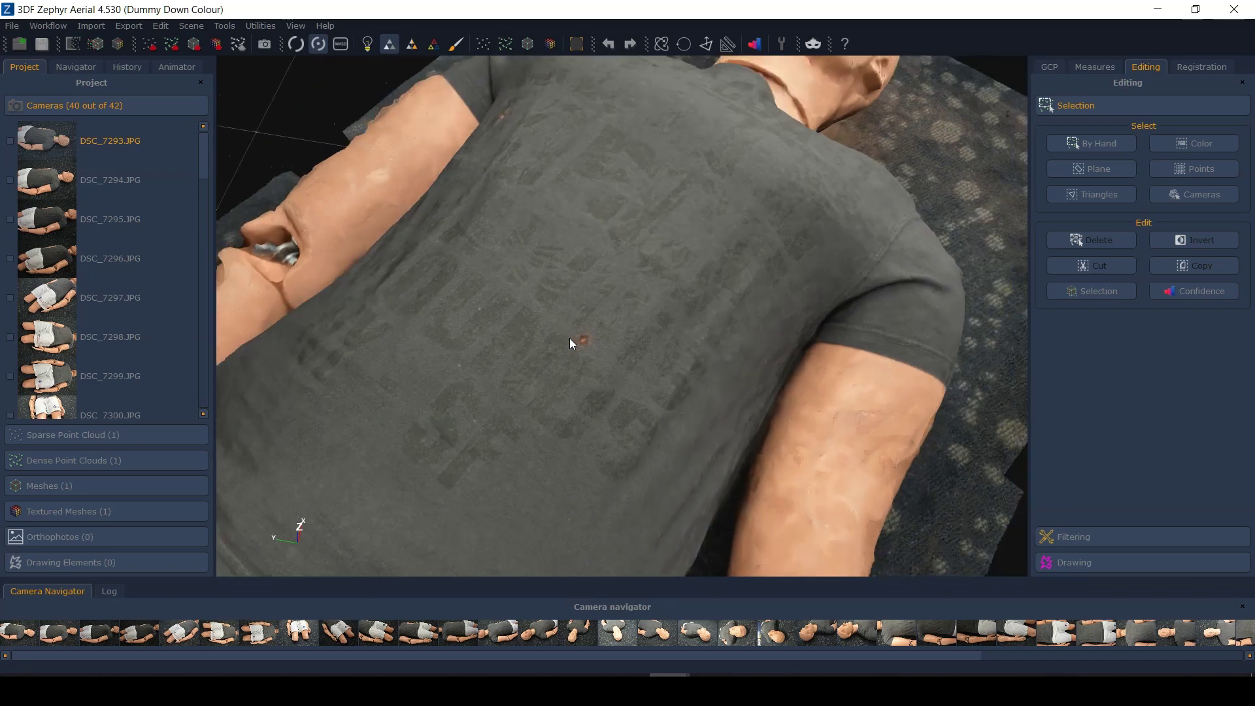
scroll(571, 338, down, 5)
drag(535, 366, 622, 346)
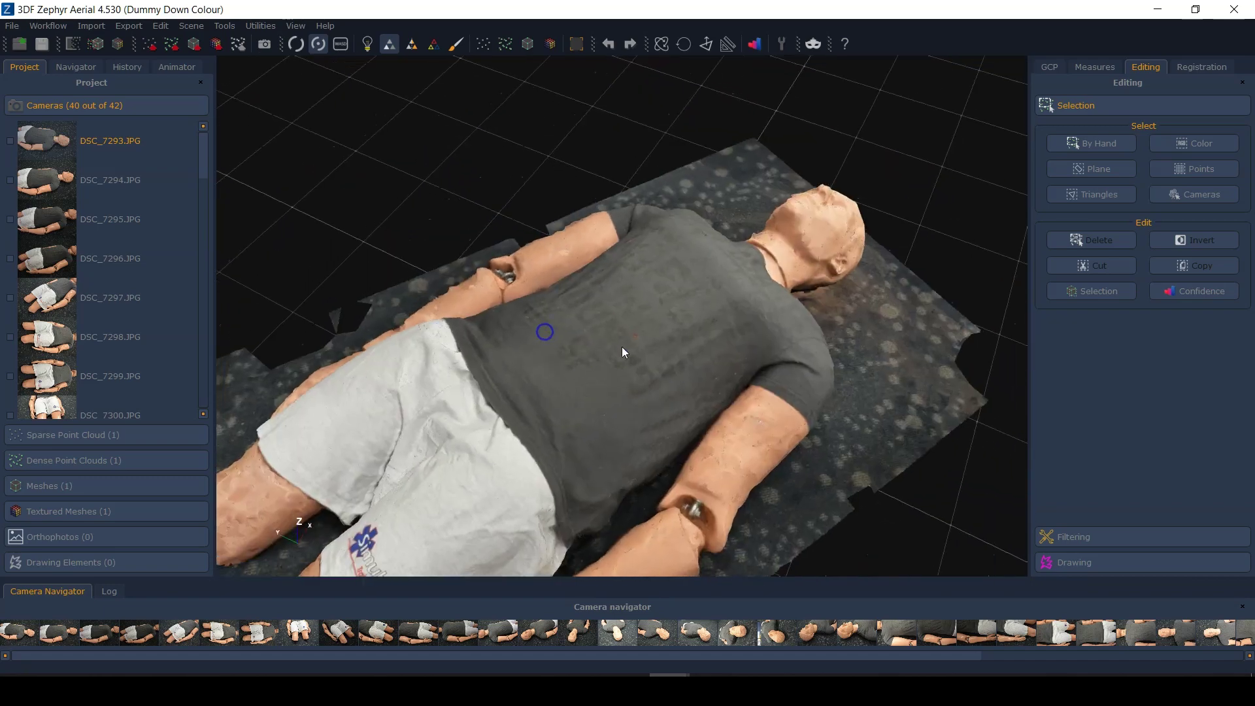
scroll(627, 349, up, 5)
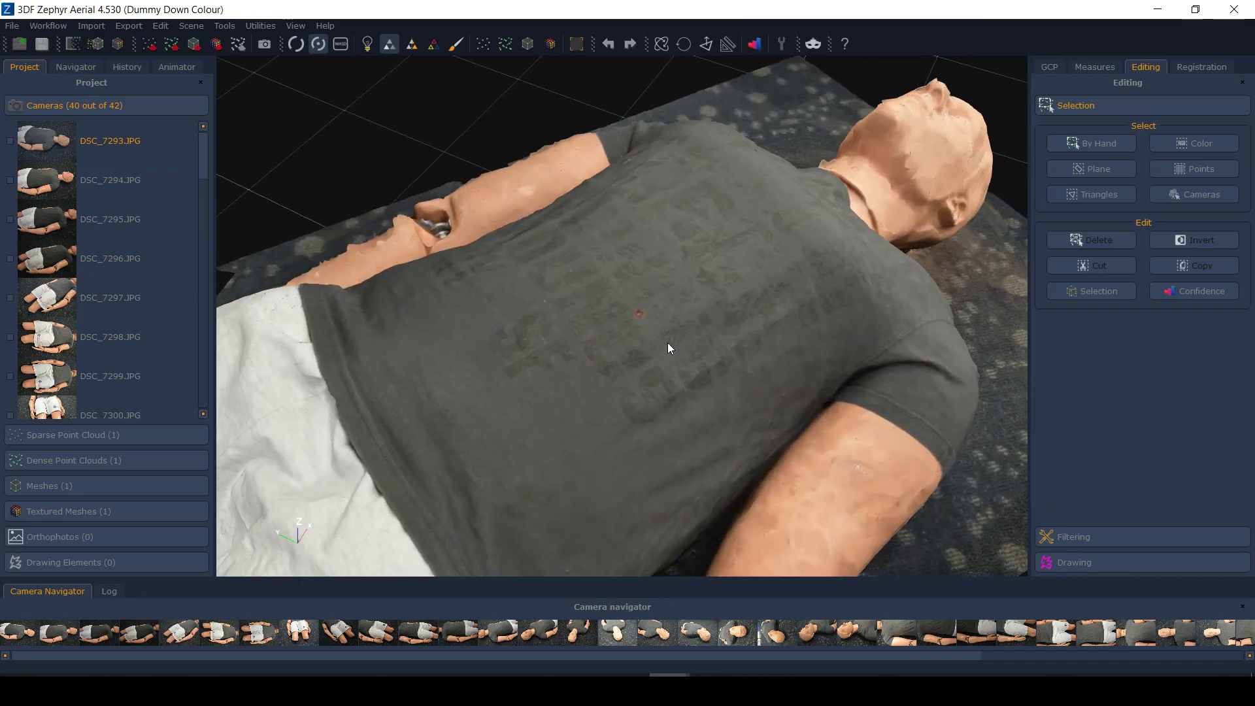
scroll(638, 349, up, 5)
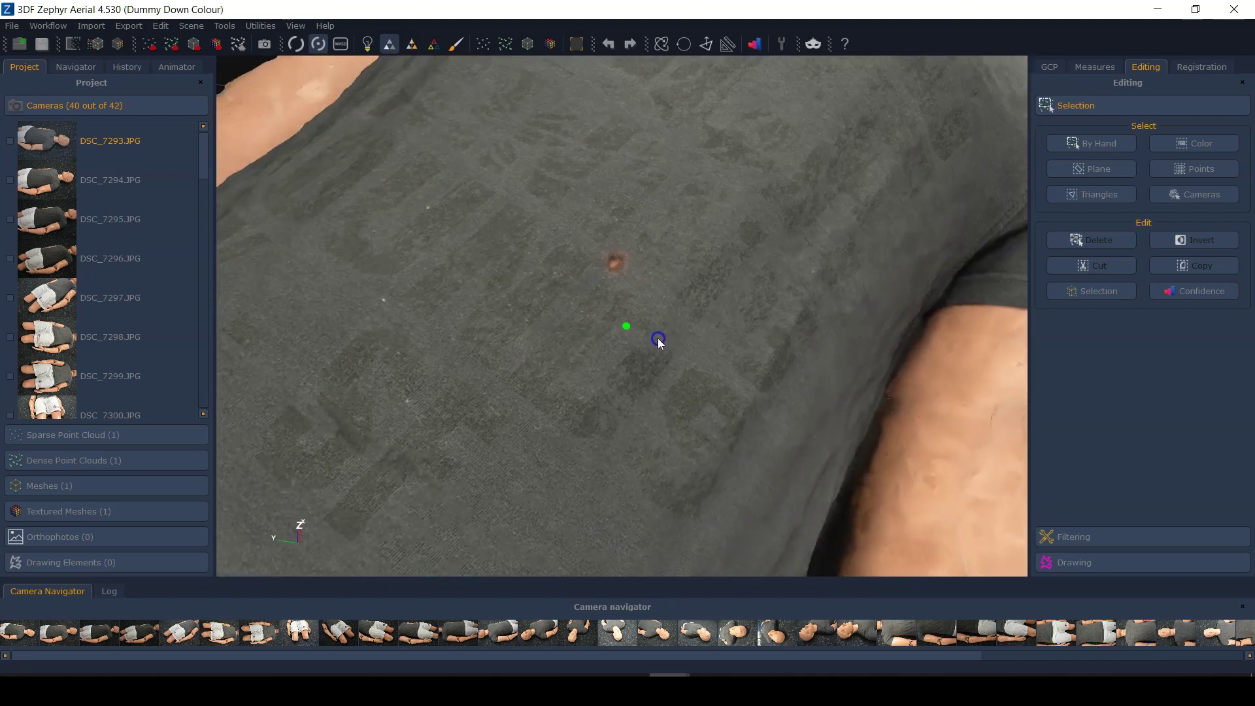
mouse_move(653, 345)
mouse_down()
mouse_move(597, 329)
mouse_move(653, 336)
mouse_up()
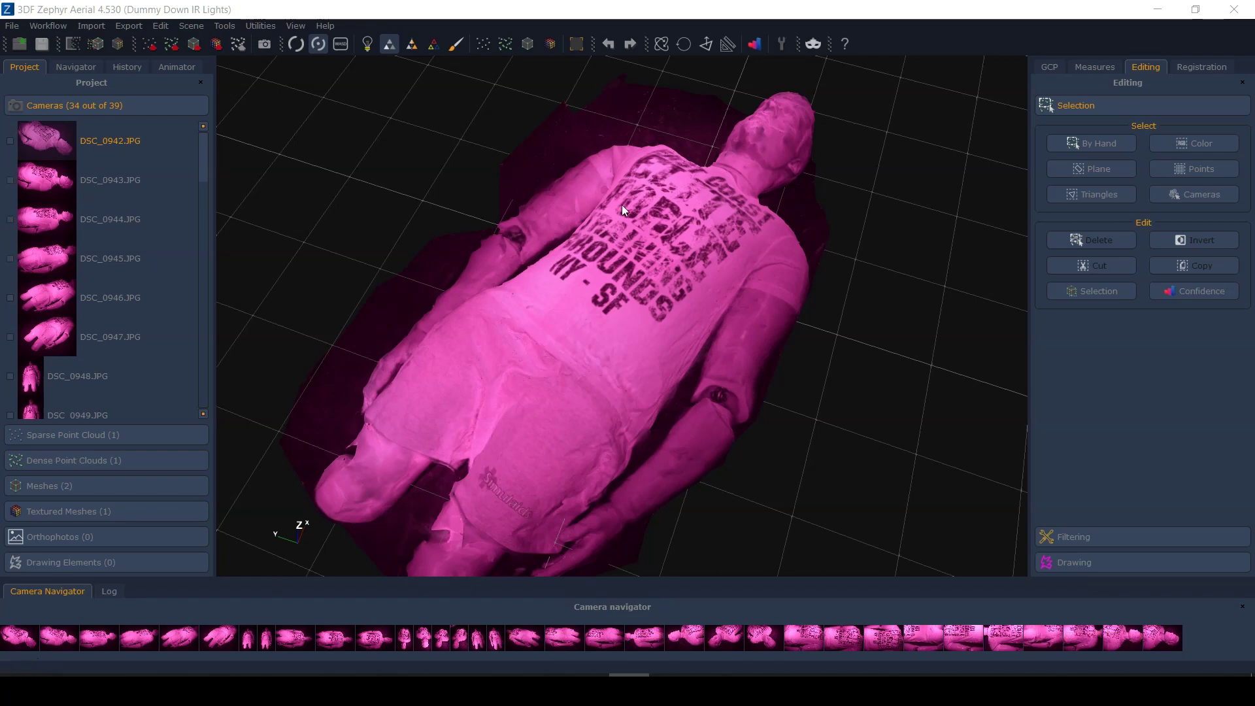
Step: Zoom in on the bullet hole in the shirt's printed lettering
scroll(645, 316, up, 5)
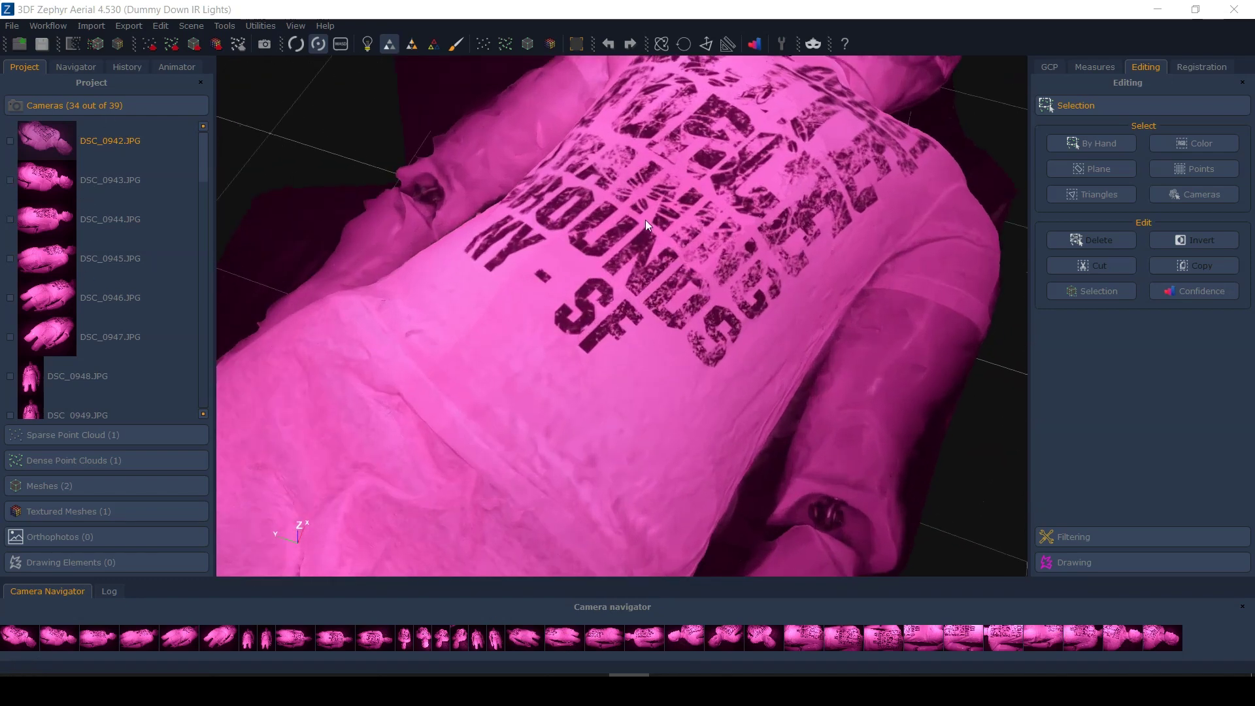
scroll(687, 256, up, 6)
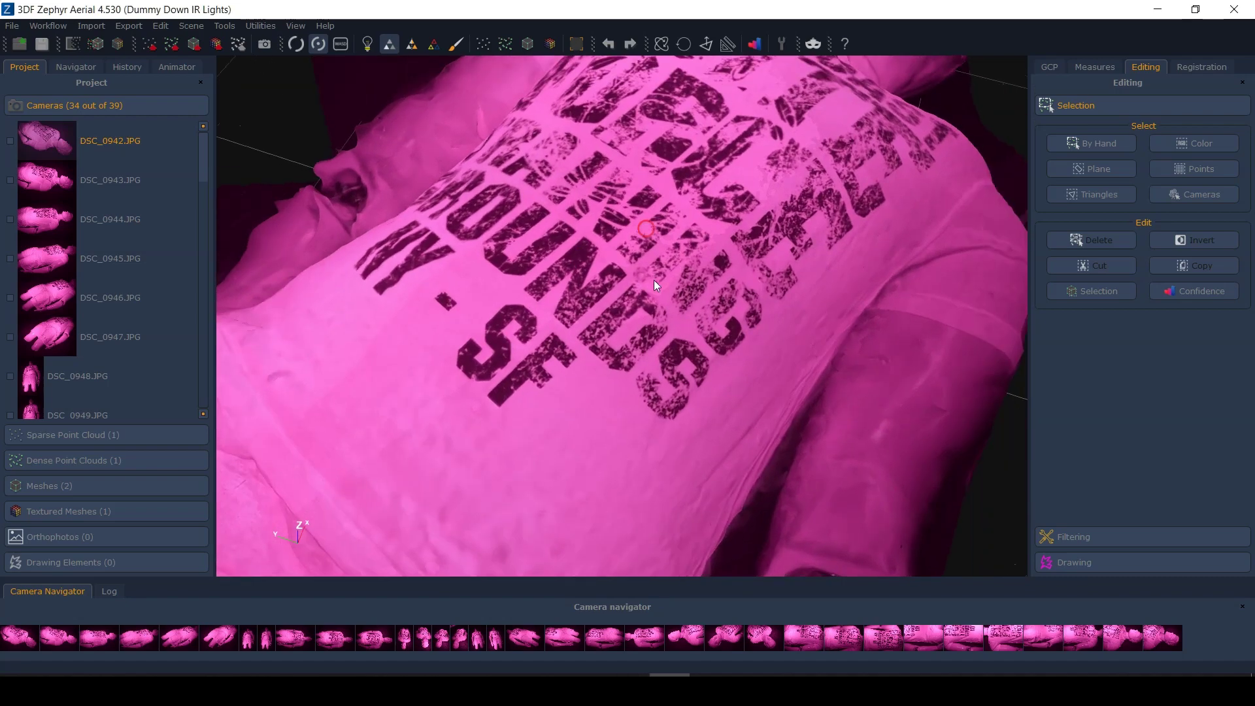
scroll(681, 262, up, 6)
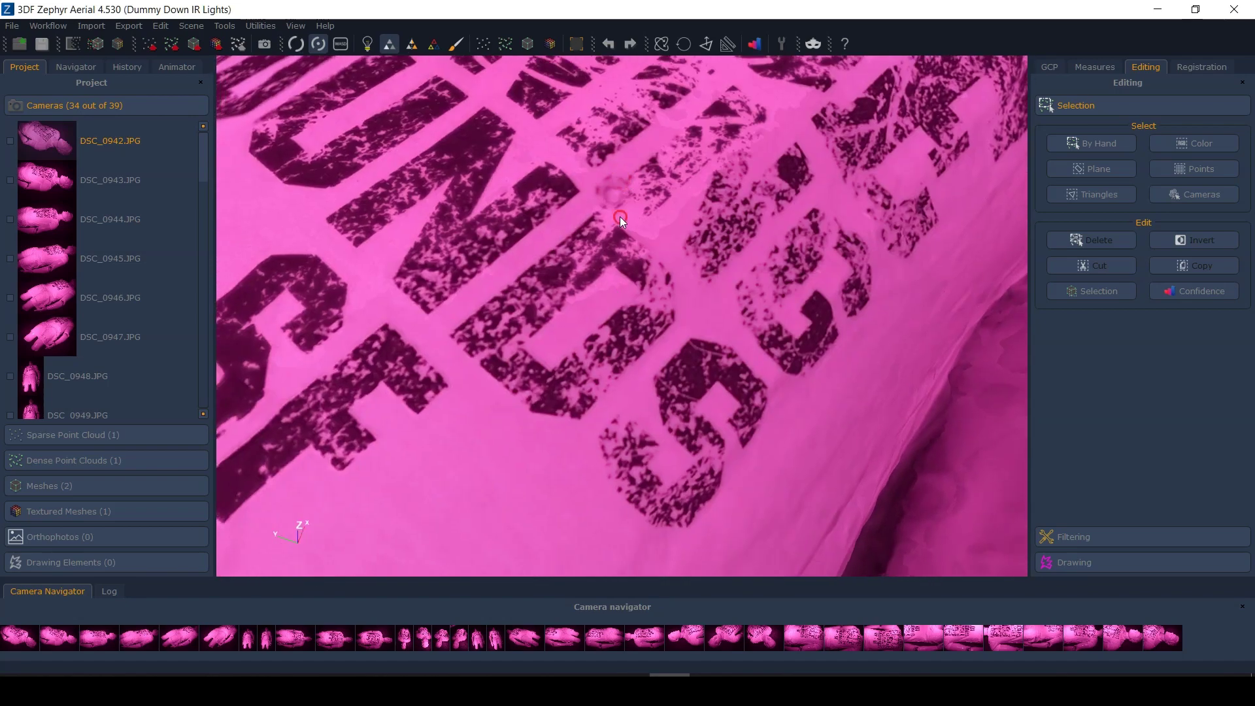
scroll(593, 314, up, 5)
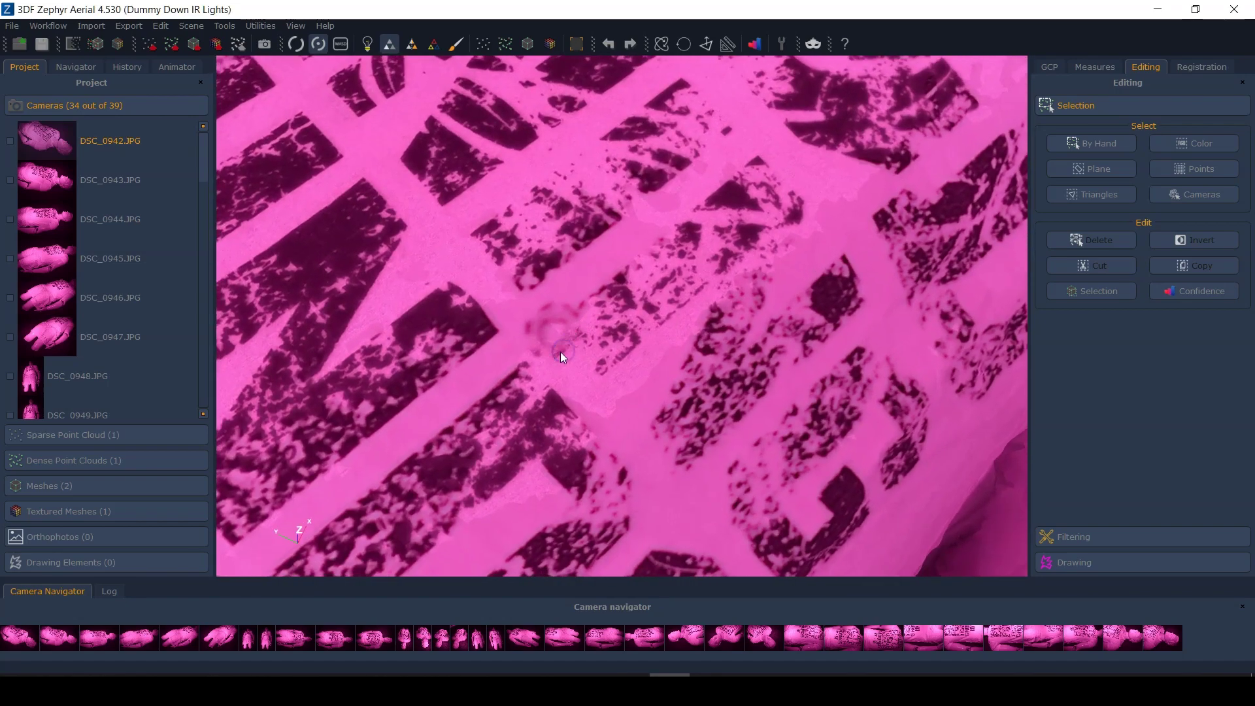
scroll(561, 334, up, 6)
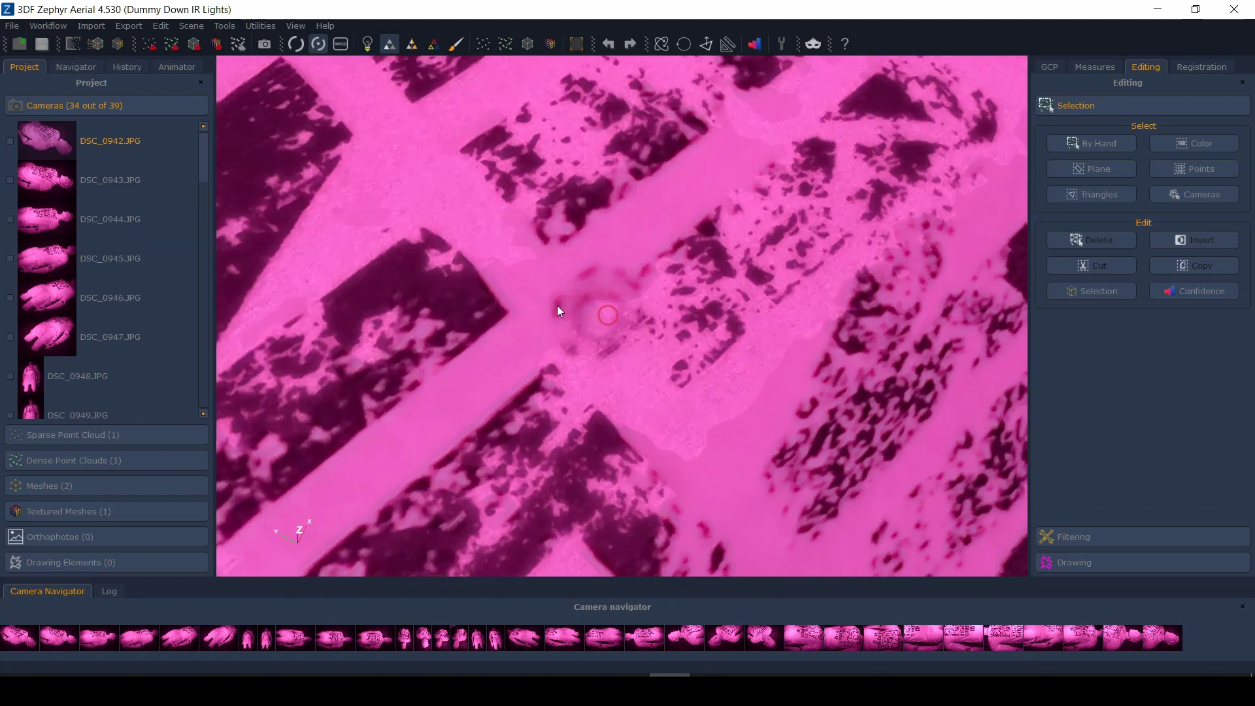
scroll(598, 299, down, 5)
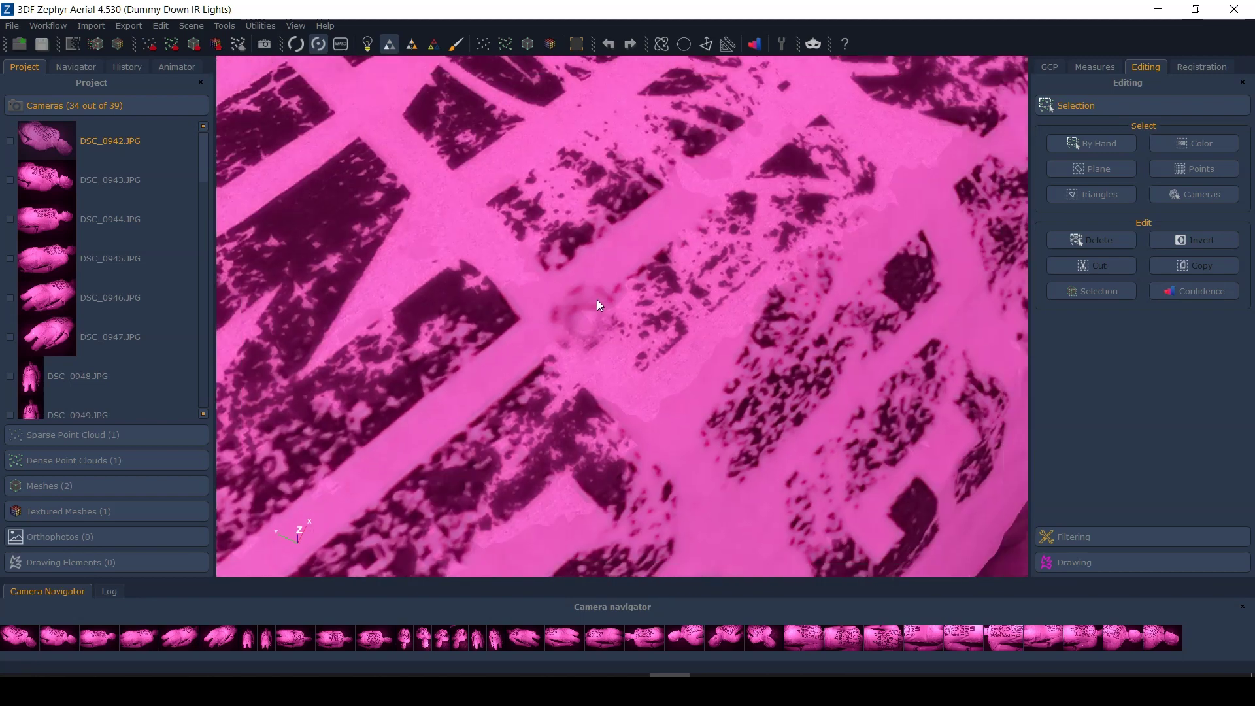
Step: Tilt and rotate the close-up around the hole toward the UNDS lettering
mouse_move(598, 300)
mouse_down()
mouse_move(662, 323)
mouse_move(523, 322)
mouse_move(578, 315)
mouse_up()
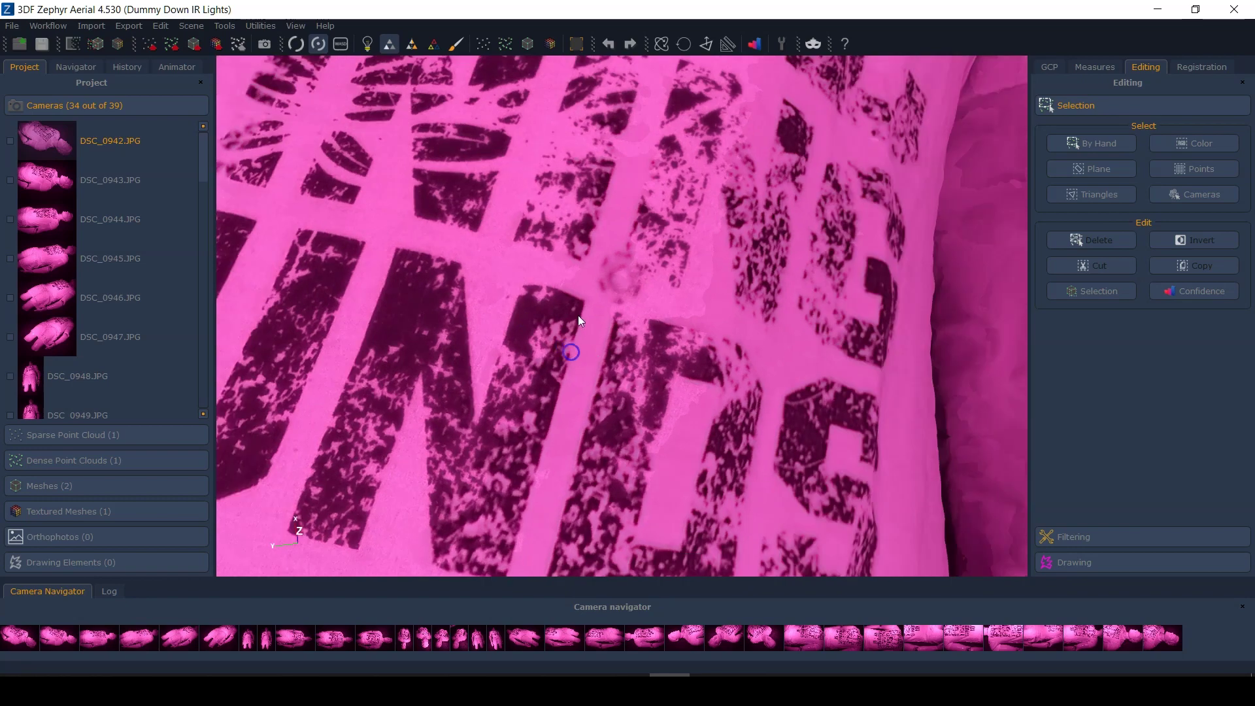
scroll(604, 280, up, 4)
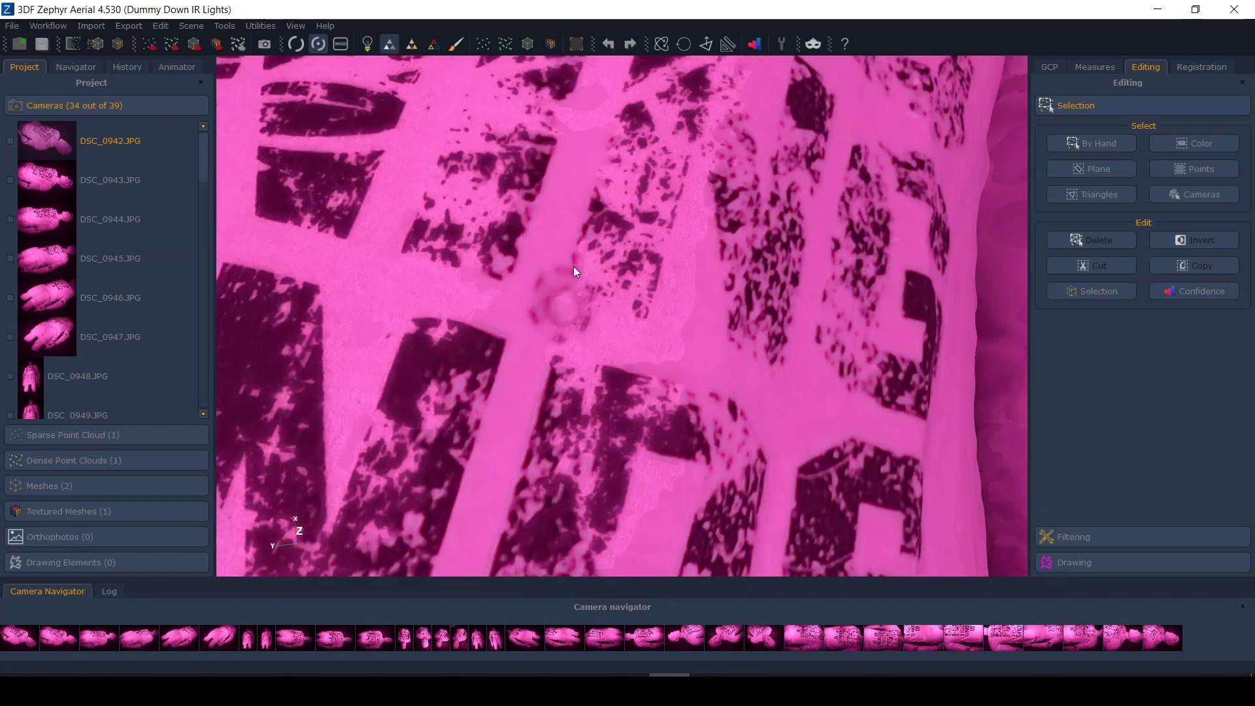
scroll(542, 322, down, 2)
drag(555, 315, 563, 314)
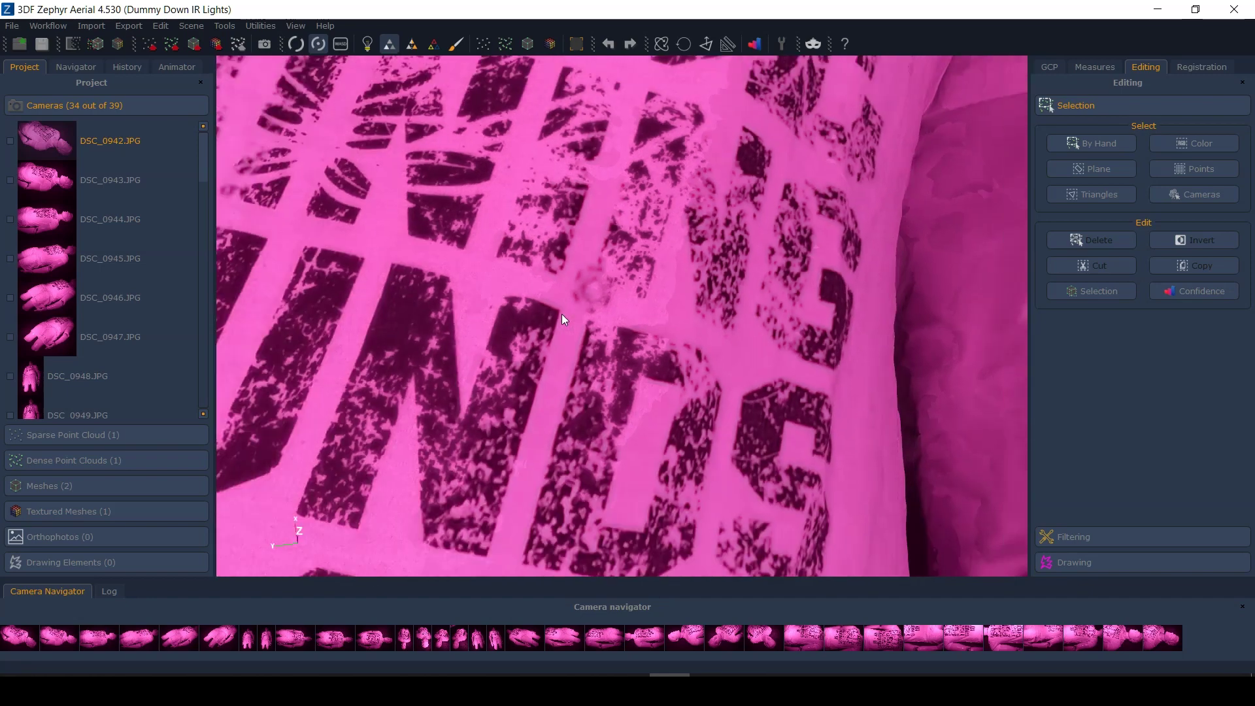
scroll(564, 319, down, 2)
scroll(541, 253, up, 4)
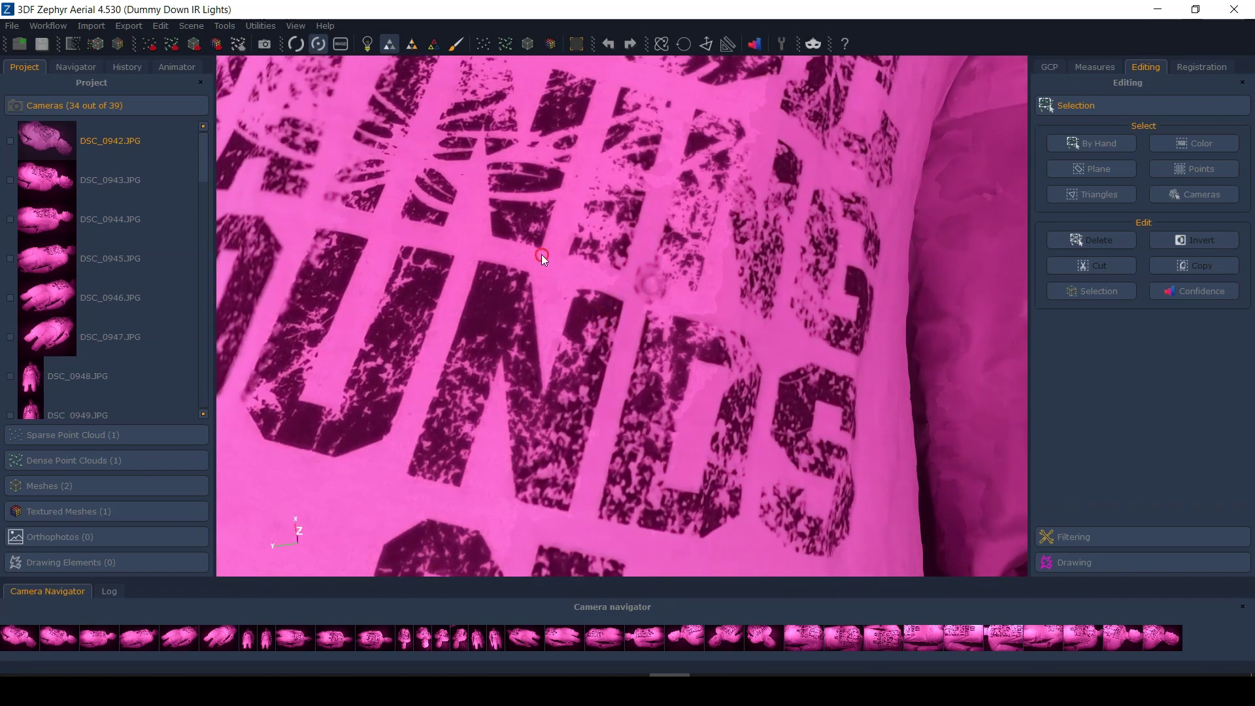
scroll(597, 335, down, 5)
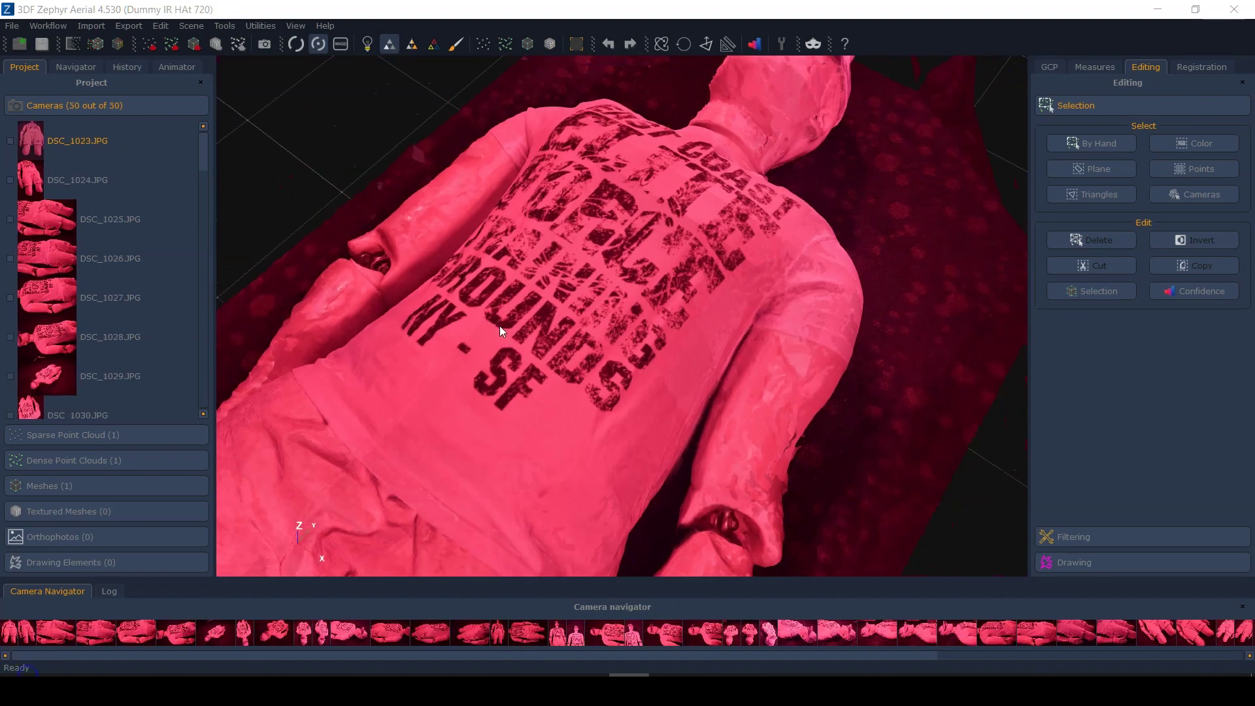
Step: Orbit the 720 nm model and zoom in on the bullet hole in the printed letters
drag(569, 336, 702, 342)
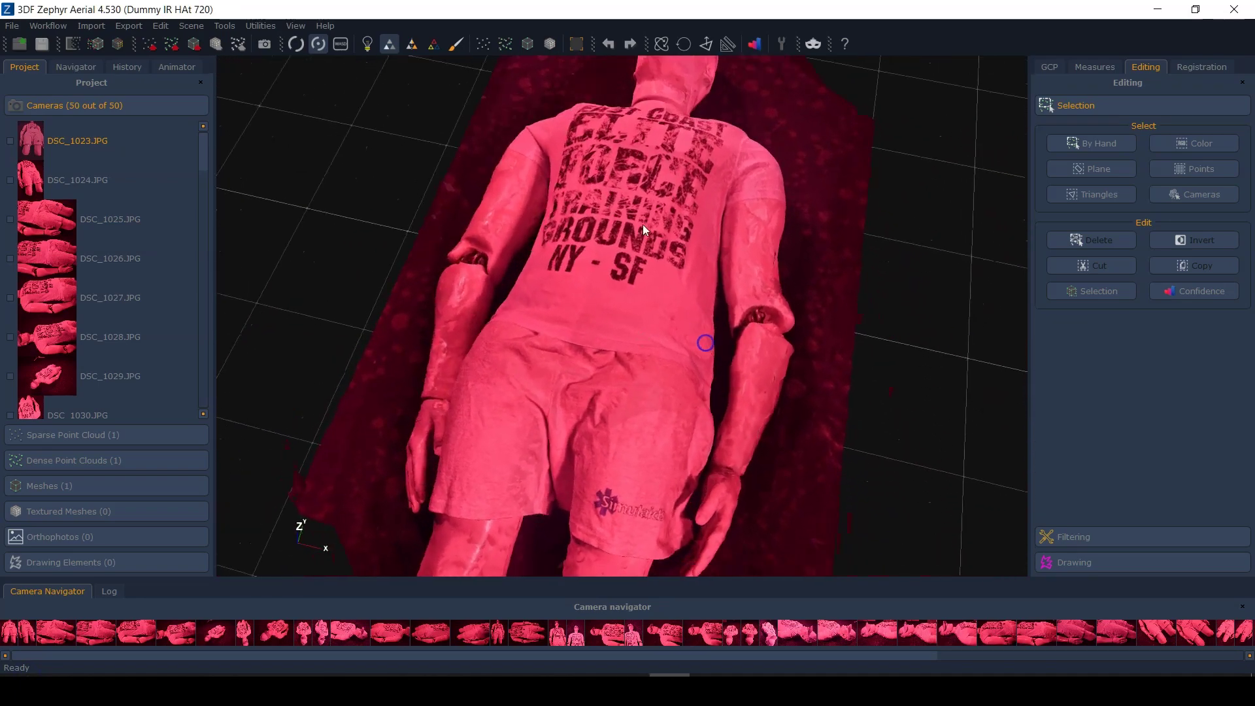
drag(625, 206, 534, 357)
scroll(534, 357, up, 10)
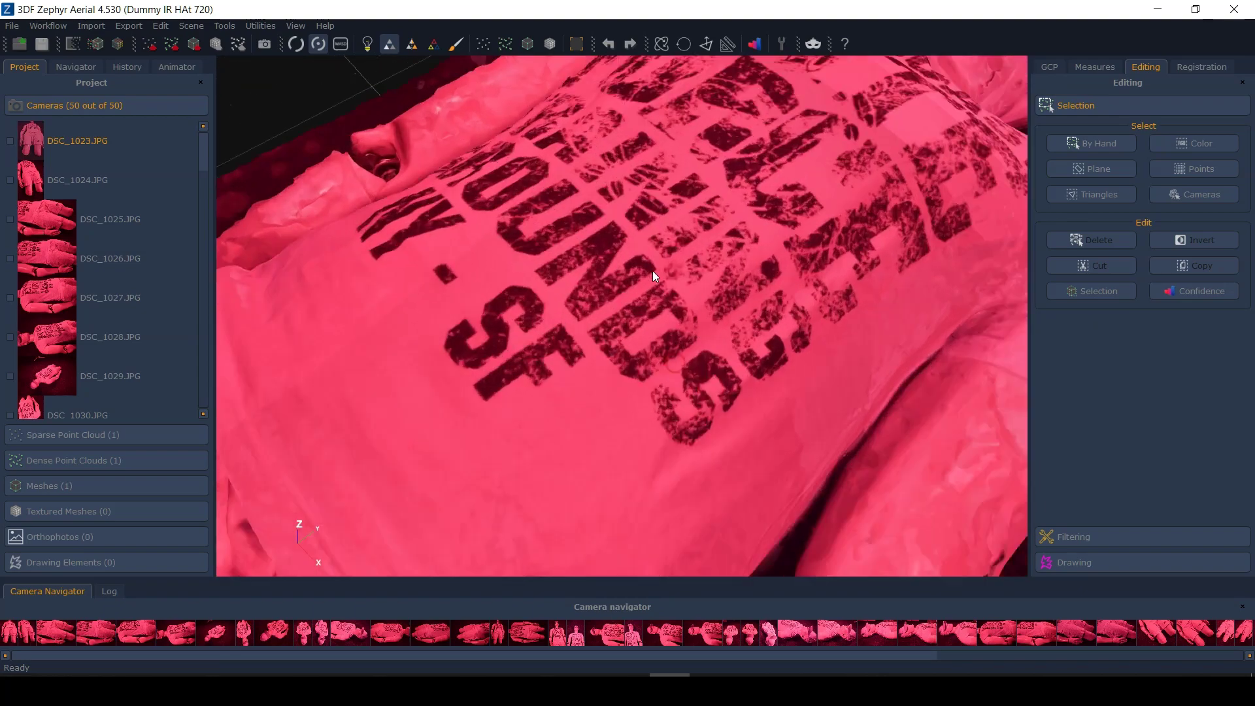
scroll(730, 309, up, 8)
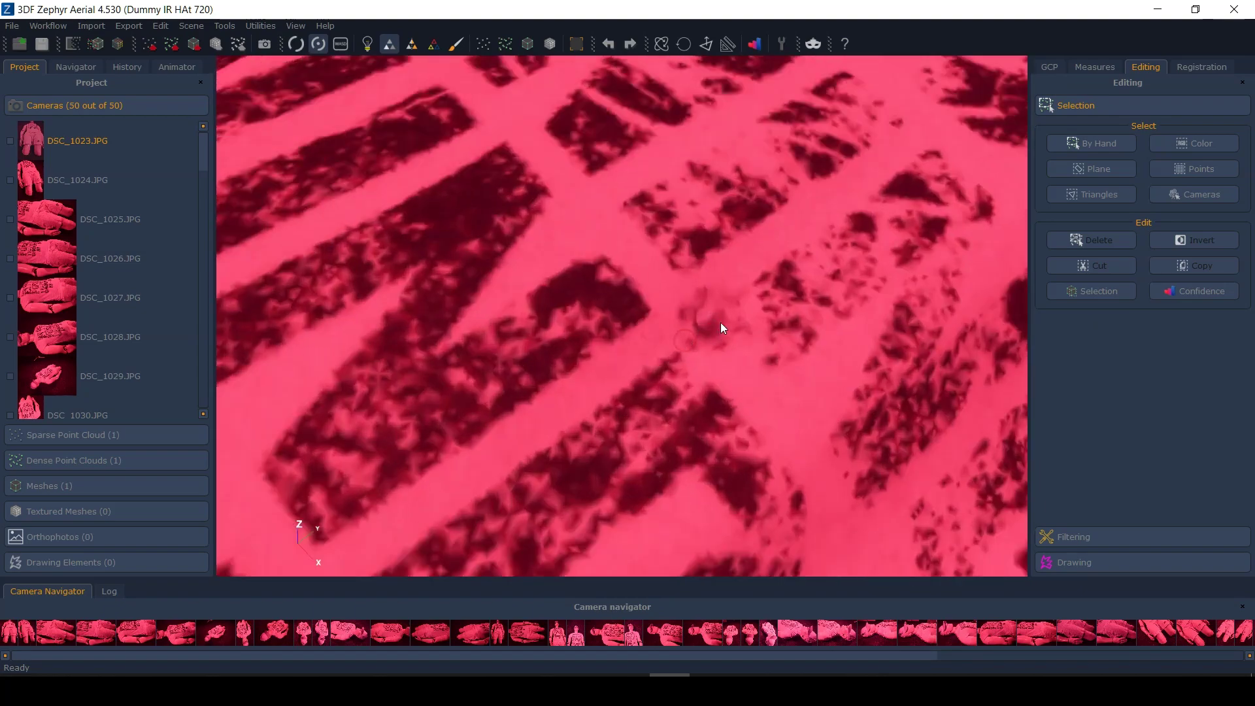
drag(723, 326, 653, 344)
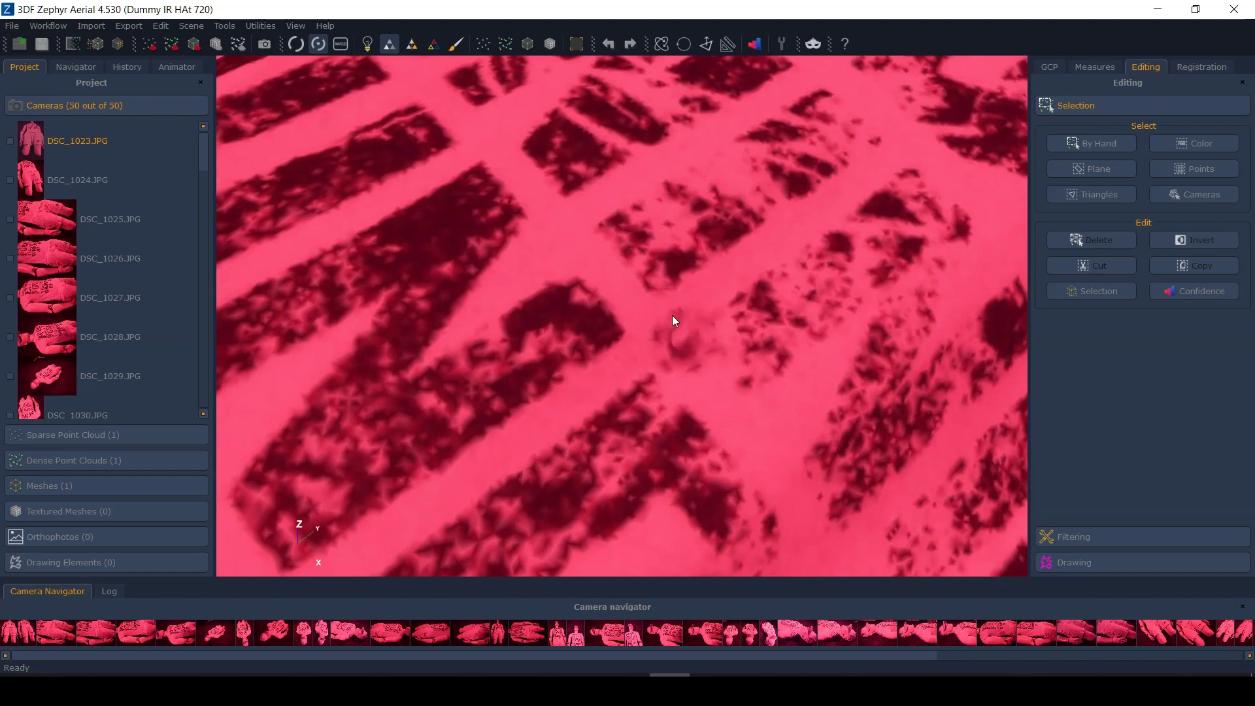
scroll(665, 335, down, 10)
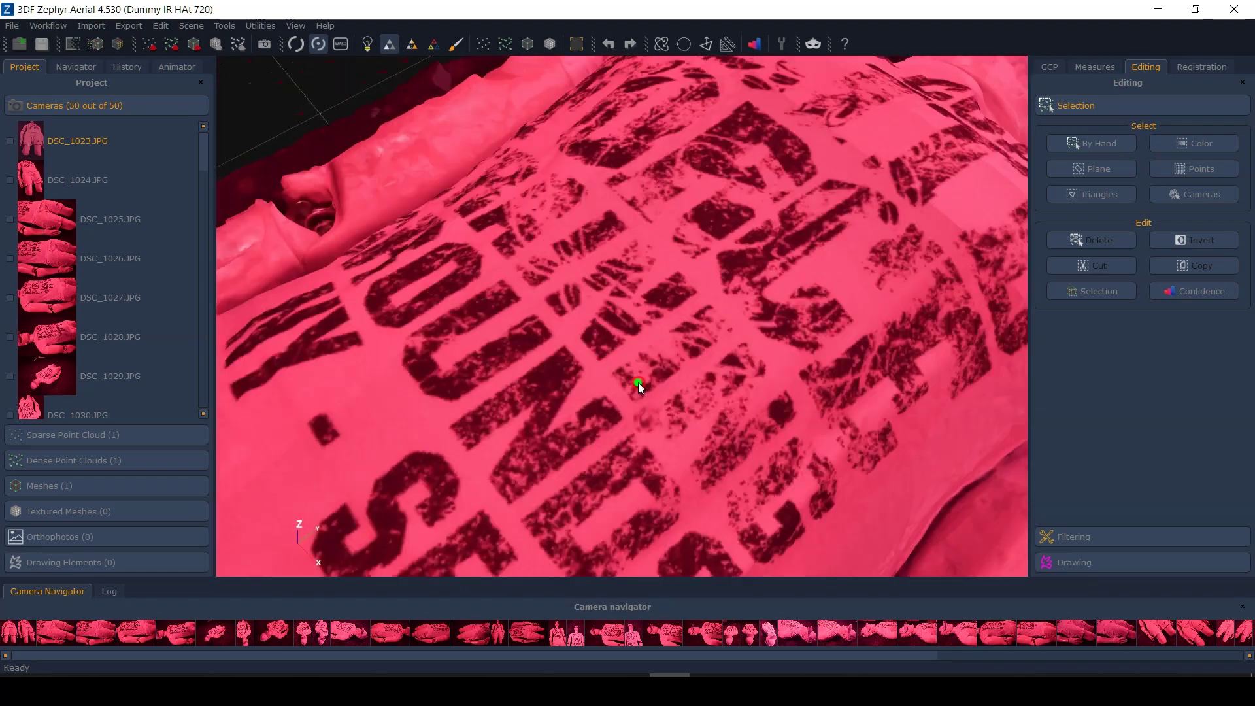
Step: Orbit around the shirt's side and back to reveal ELITE, then frame the whole figure diagonally
drag(638, 382, 552, 348)
drag(504, 403, 583, 405)
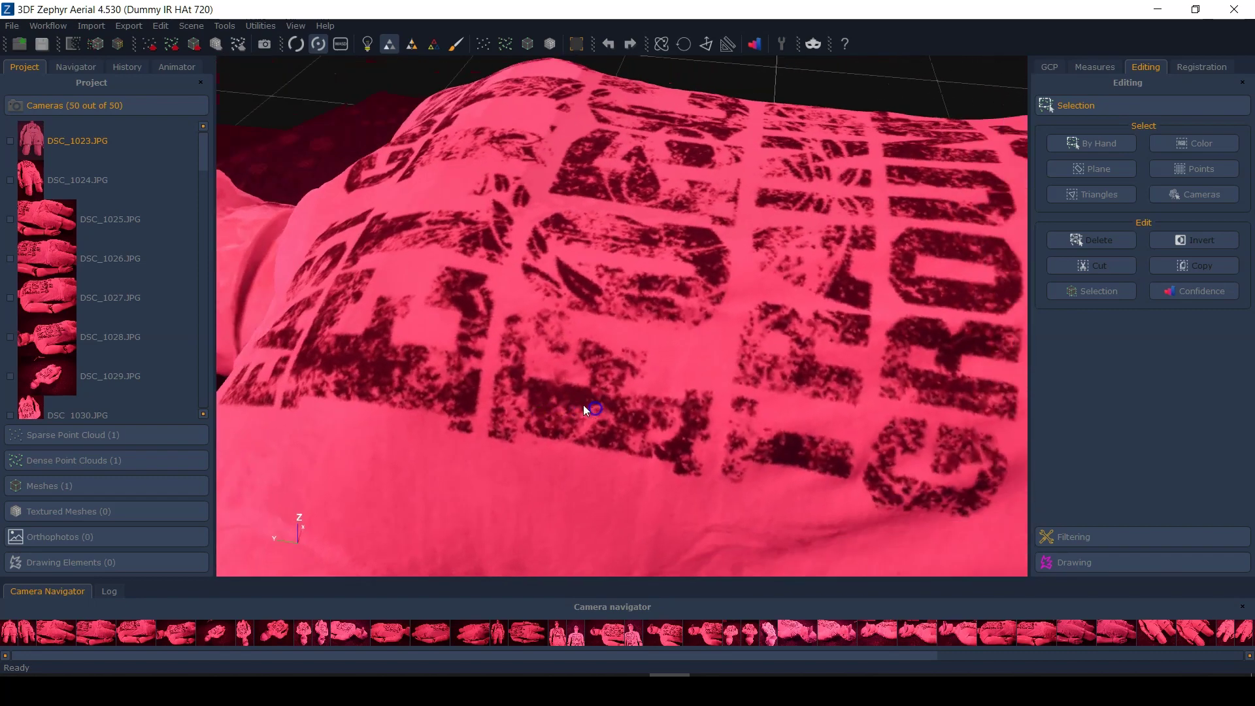
scroll(575, 399, up, 5)
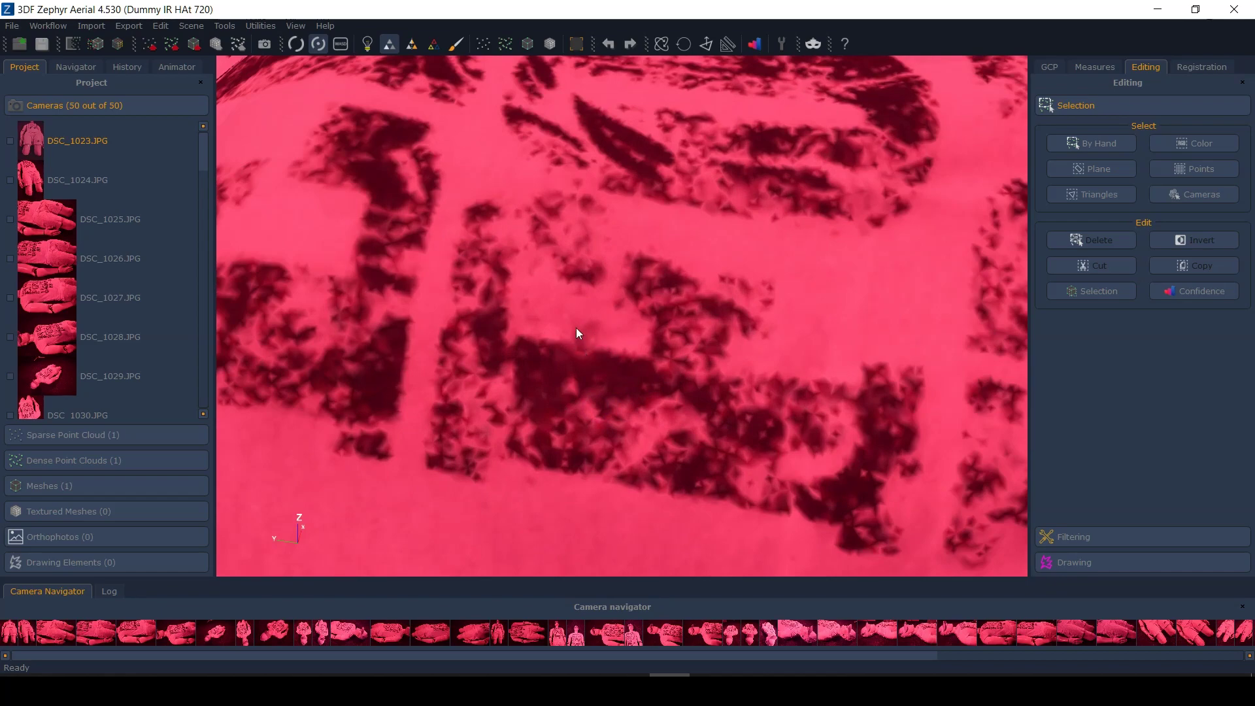
scroll(605, 353, down, 5)
drag(620, 335, 651, 405)
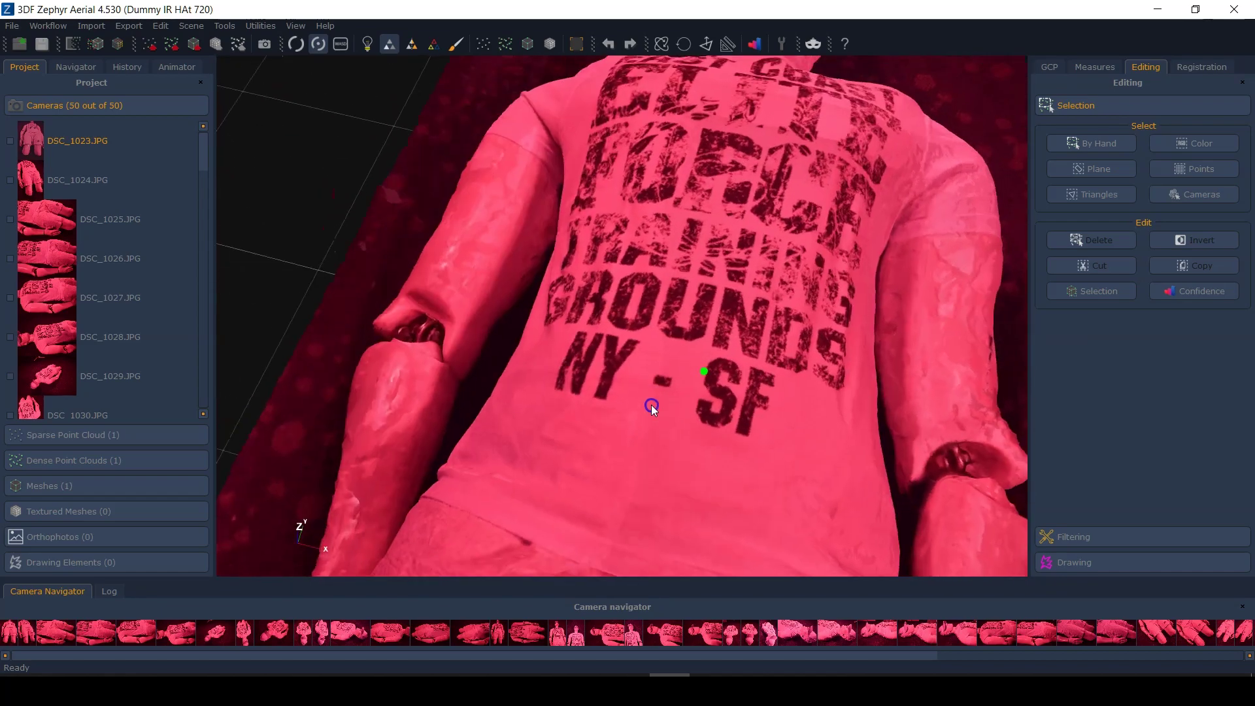
scroll(647, 330, up, 3)
drag(674, 314, 680, 385)
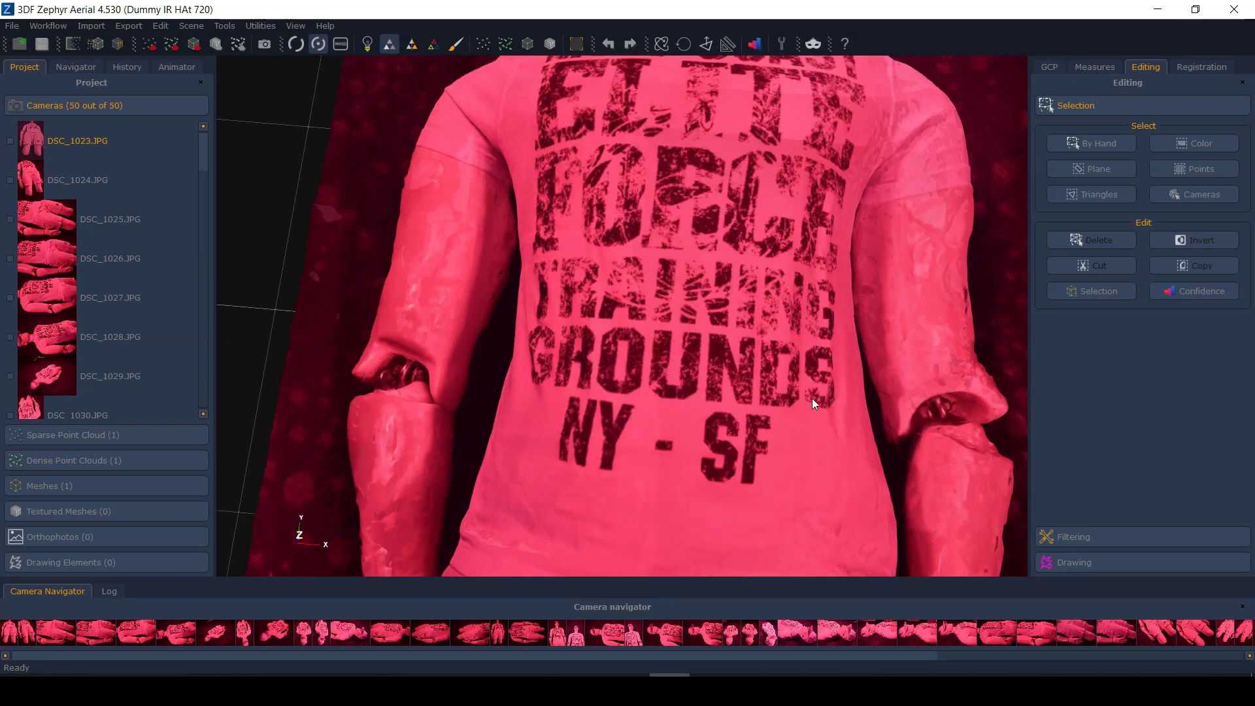
scroll(755, 335, down, 10)
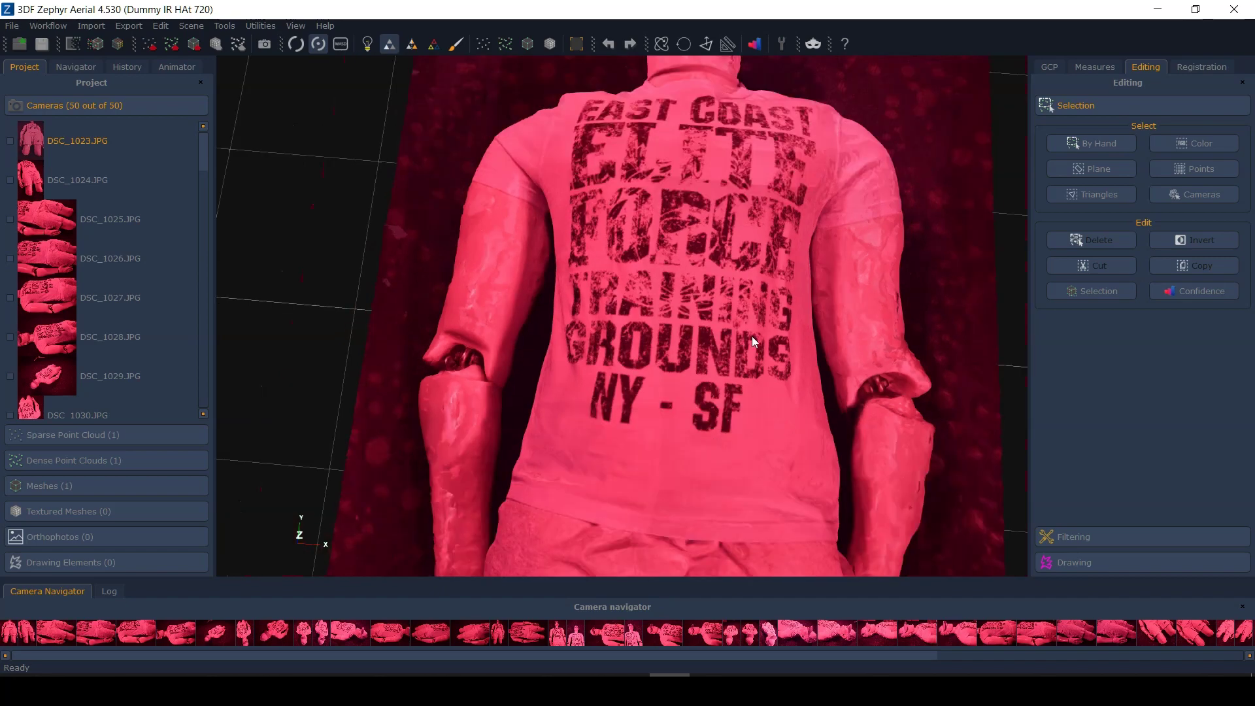
drag(700, 425, 698, 386)
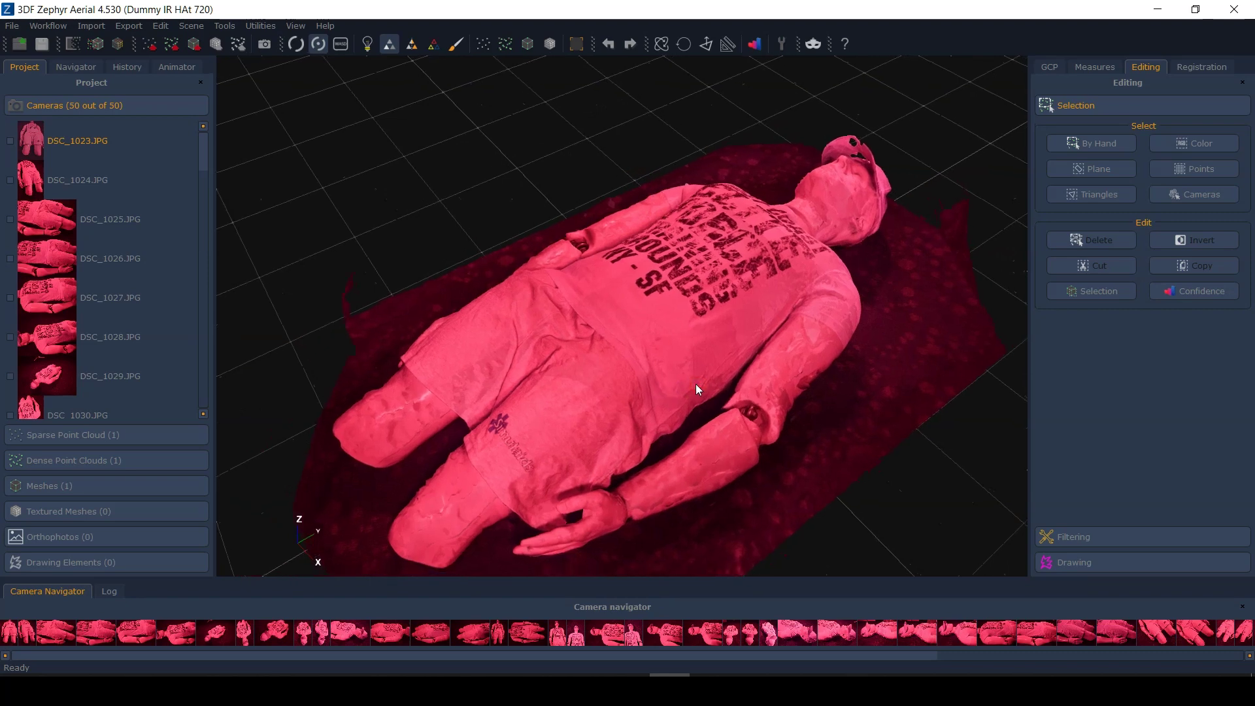
drag(696, 383, 658, 338)
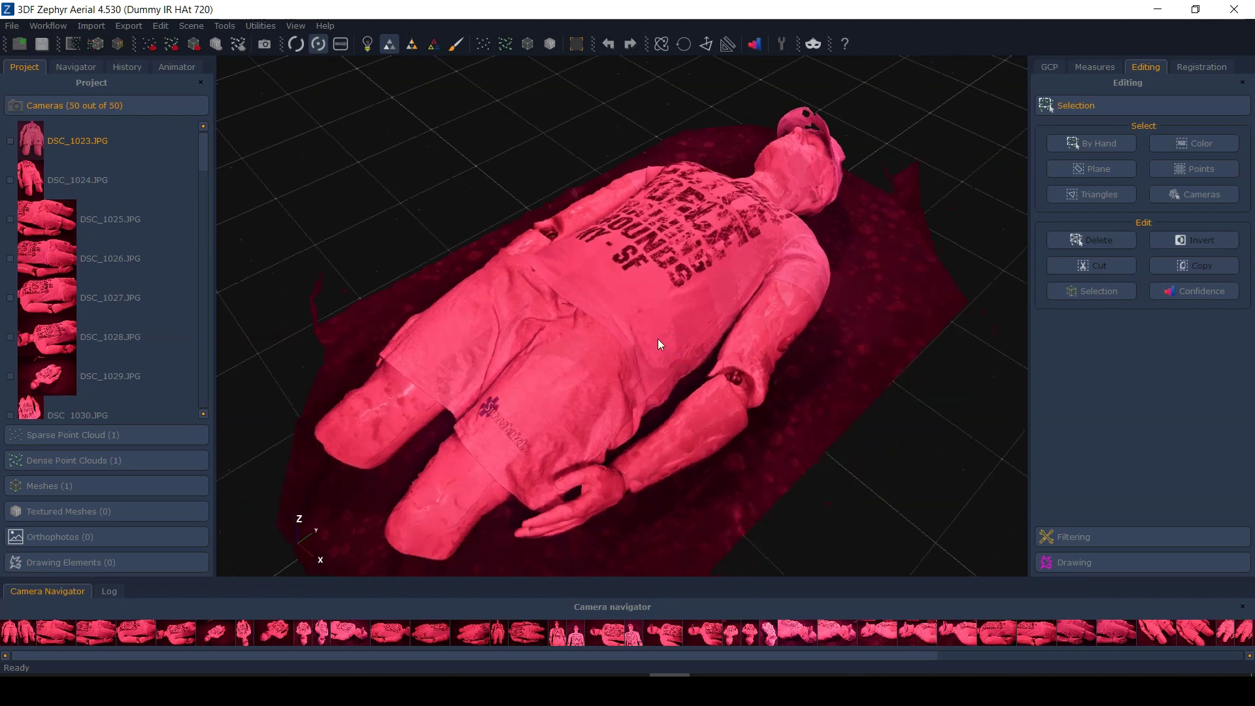